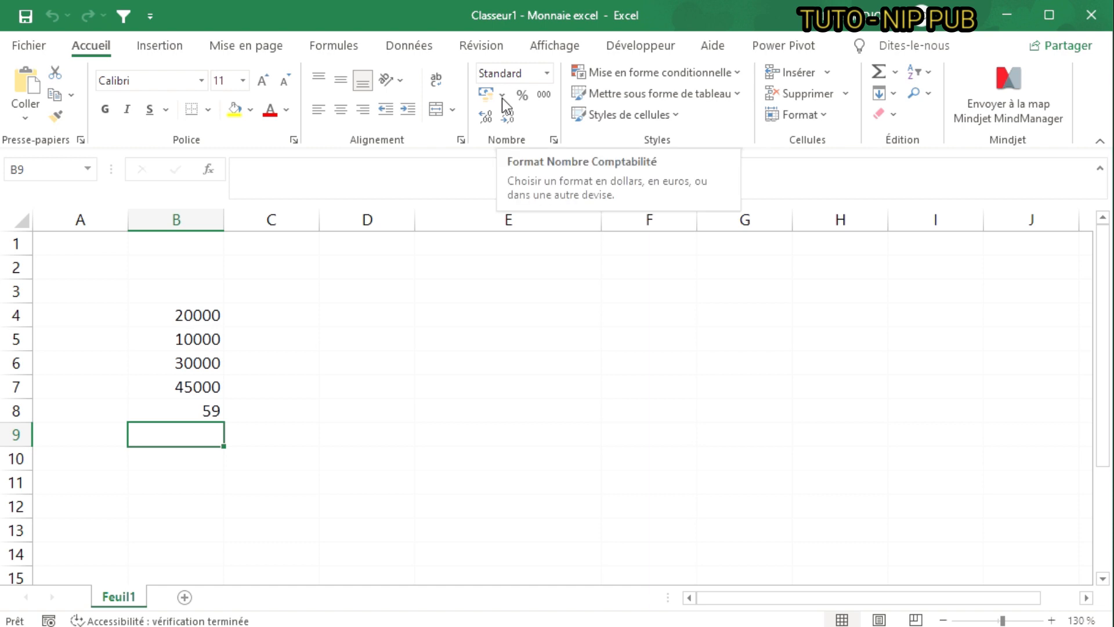
- Format empty cell E4 with the accounting number format using the FCFA Français (Cameroun) currency symbol
{"action": "left_click", "coordinate": [450, 308]}
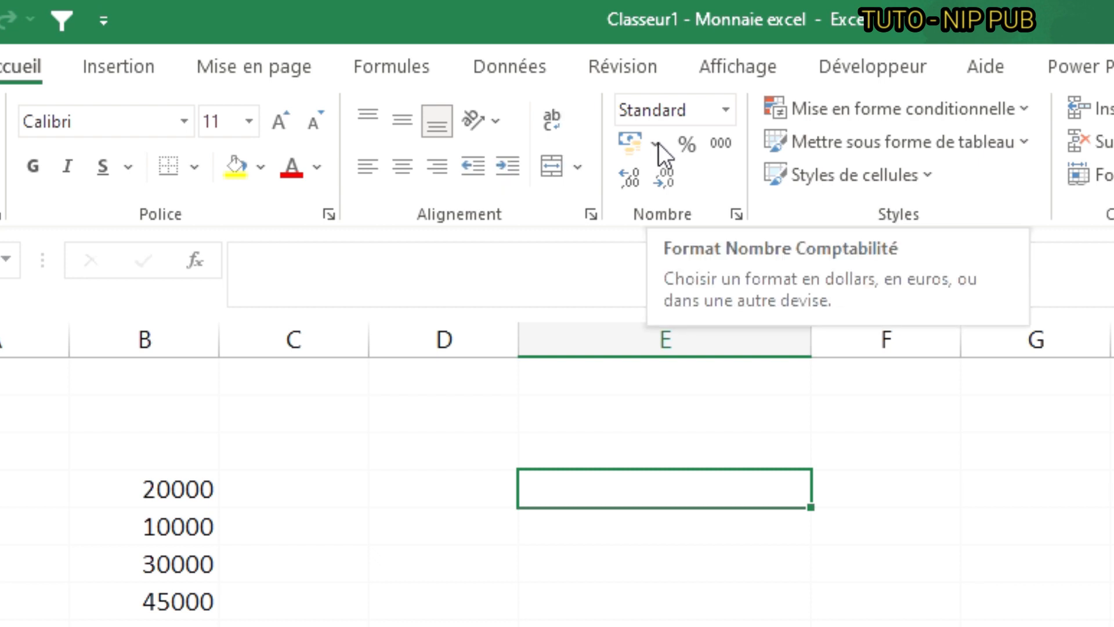
{"action": "left_click", "coordinate": [656, 144]}
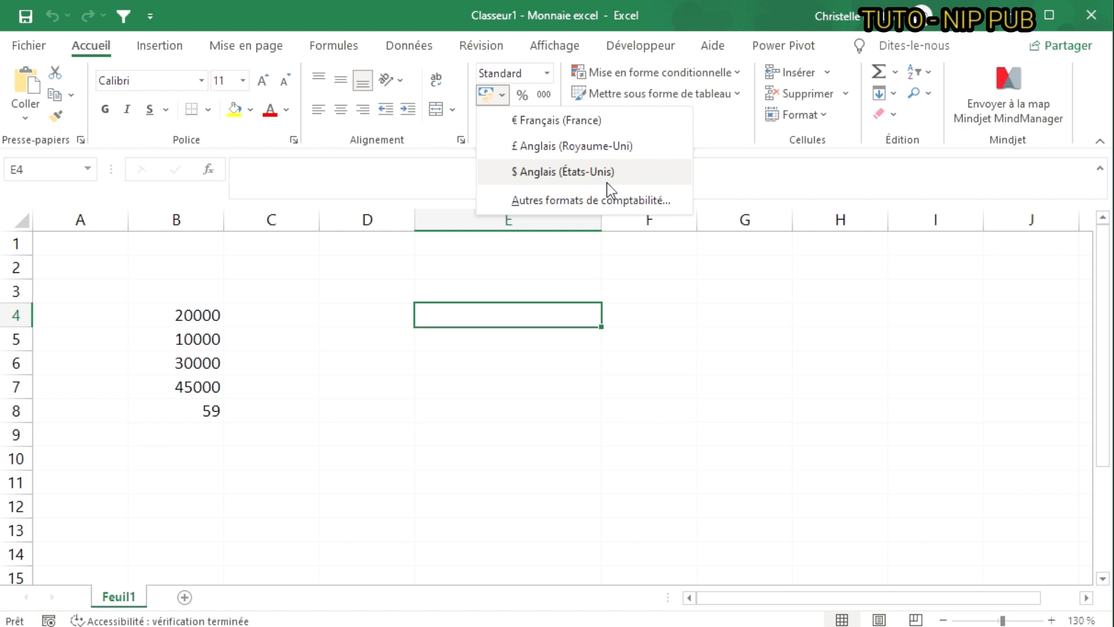
{"action": "left_click", "coordinate": [572, 203]}
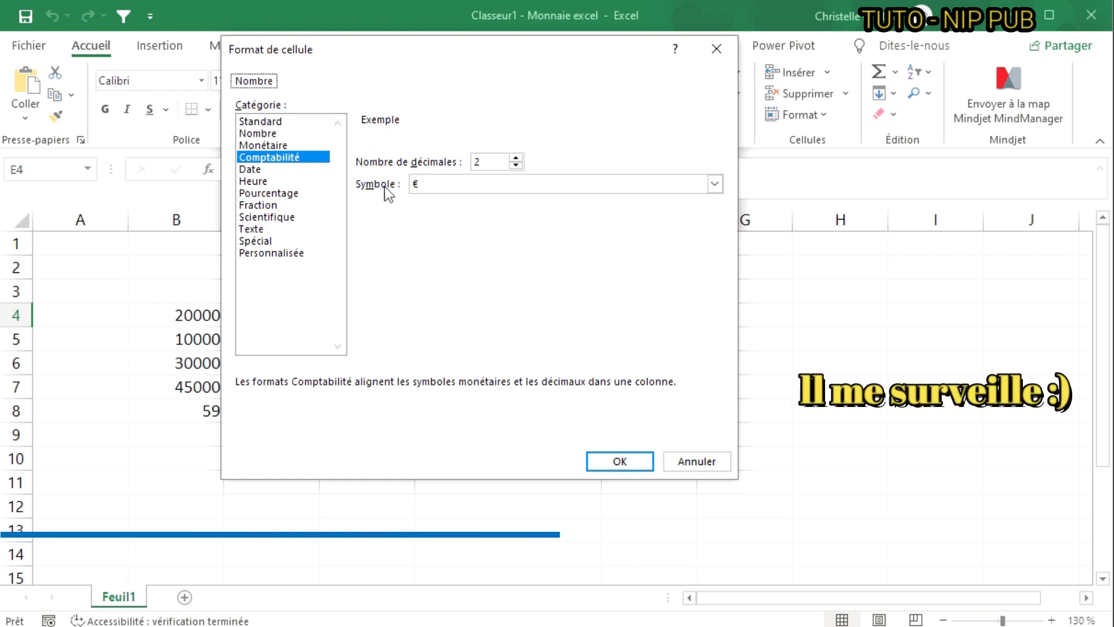
{"action": "left_click", "coordinate": [715, 185]}
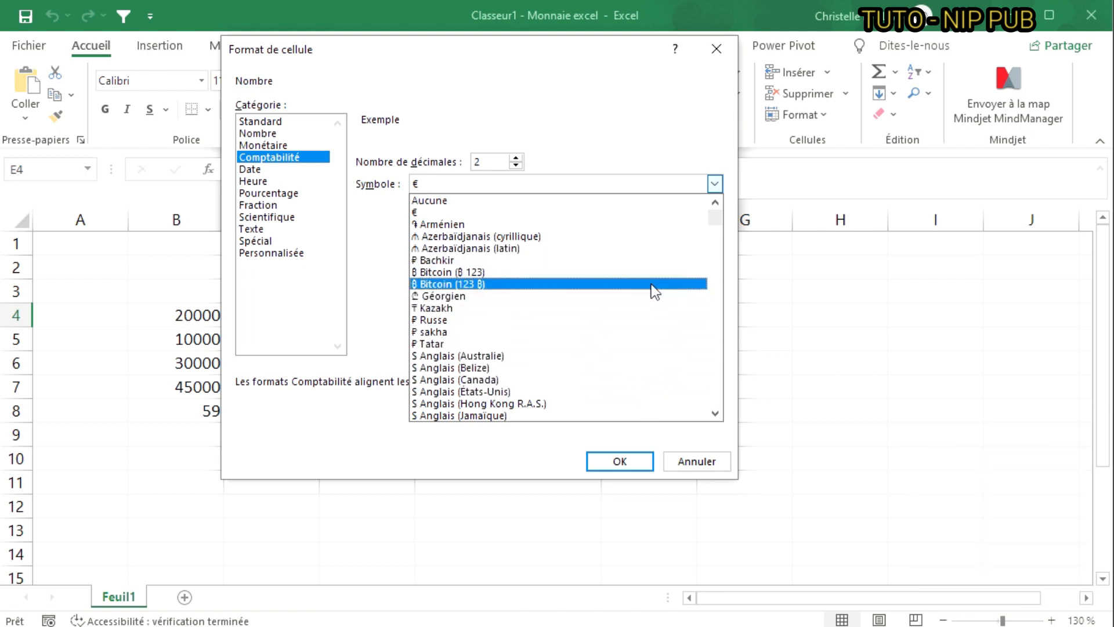
{"action": "scroll", "coordinate": [642, 345], "scroll_direction": "down", "scroll_amount": 3}
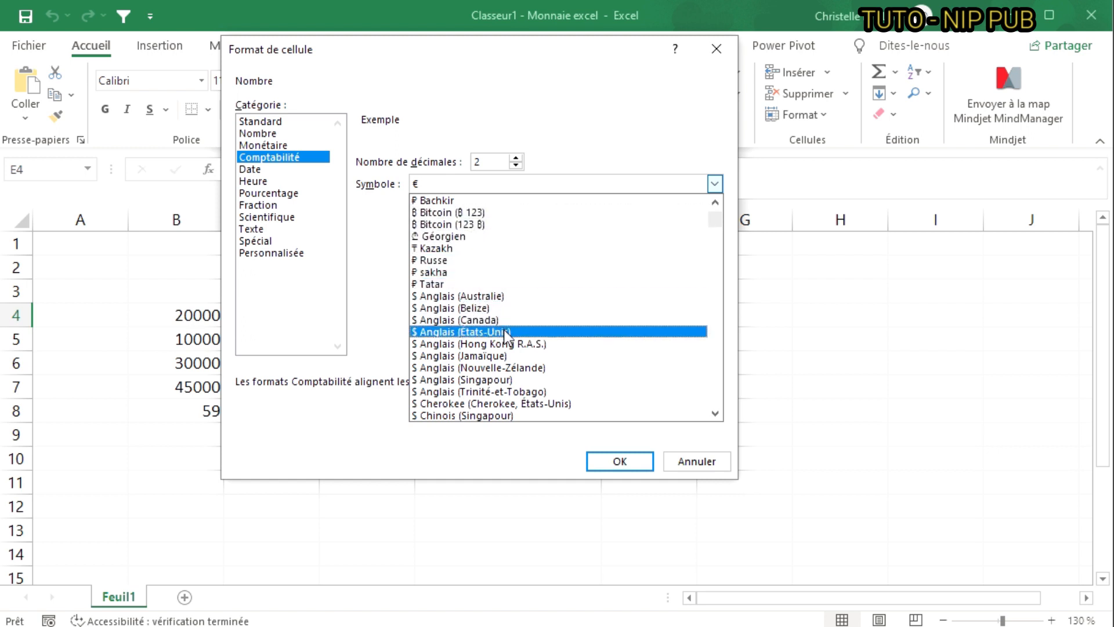
{"action": "scroll", "coordinate": [494, 316], "scroll_direction": "down", "scroll_amount": 9}
{"action": "scroll", "coordinate": [519, 331], "scroll_direction": "down", "scroll_amount": 20}
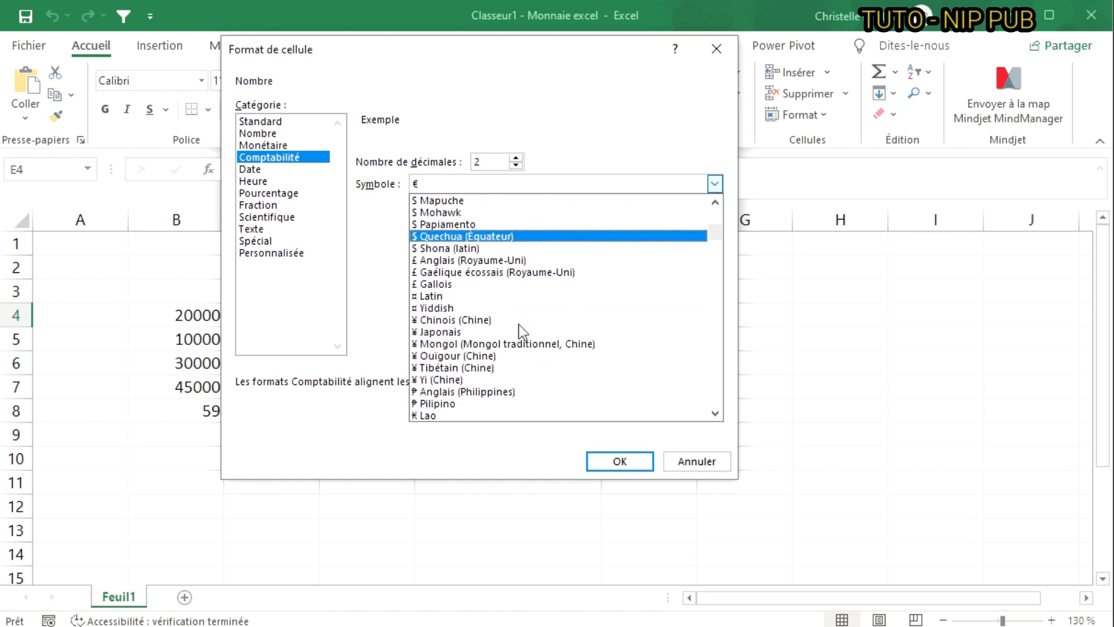
{"action": "scroll", "coordinate": [529, 321], "scroll_direction": "down", "scroll_amount": 11}
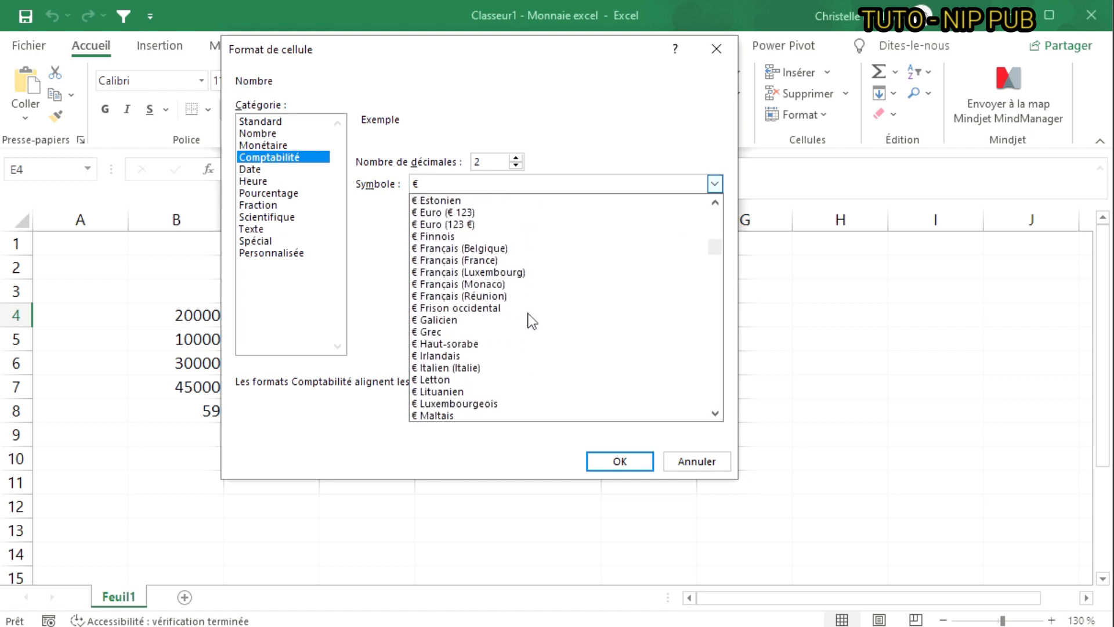
{"action": "scroll", "coordinate": [532, 321], "scroll_direction": "down", "scroll_amount": 13}
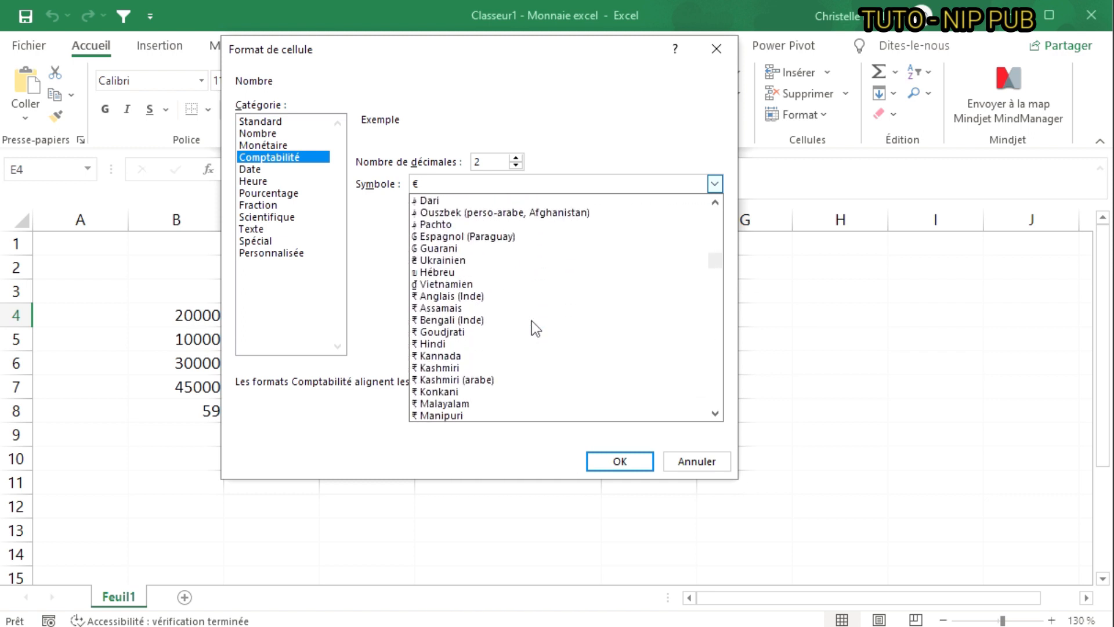
{"action": "scroll", "coordinate": [532, 321], "scroll_direction": "down", "scroll_amount": 2}
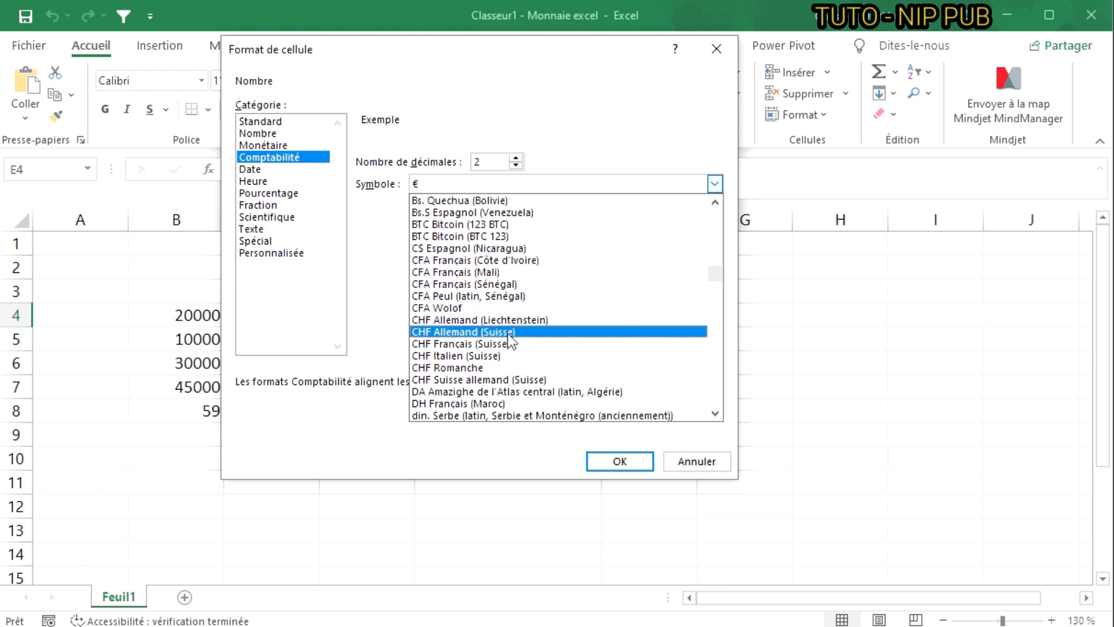
{"action": "scroll", "coordinate": [516, 350], "scroll_direction": "down", "scroll_amount": 3}
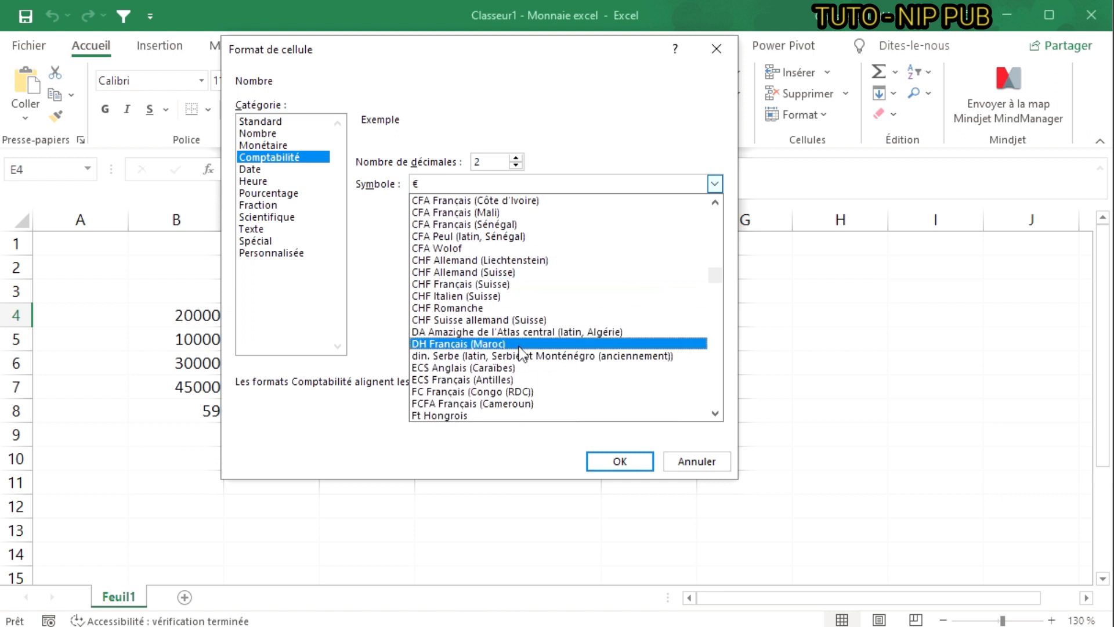
{"action": "scroll", "coordinate": [525, 350], "scroll_direction": "up", "scroll_amount": 1}
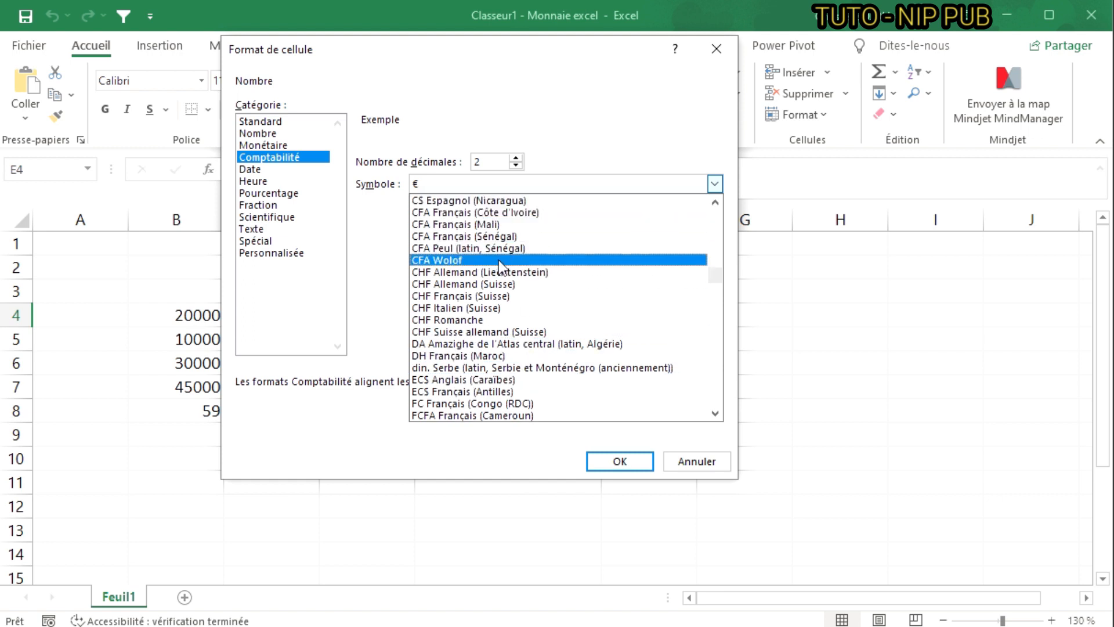
{"action": "scroll", "coordinate": [525, 357], "scroll_direction": "down", "scroll_amount": 1}
{"action": "scroll", "coordinate": [523, 366], "scroll_direction": "down", "scroll_amount": 1}
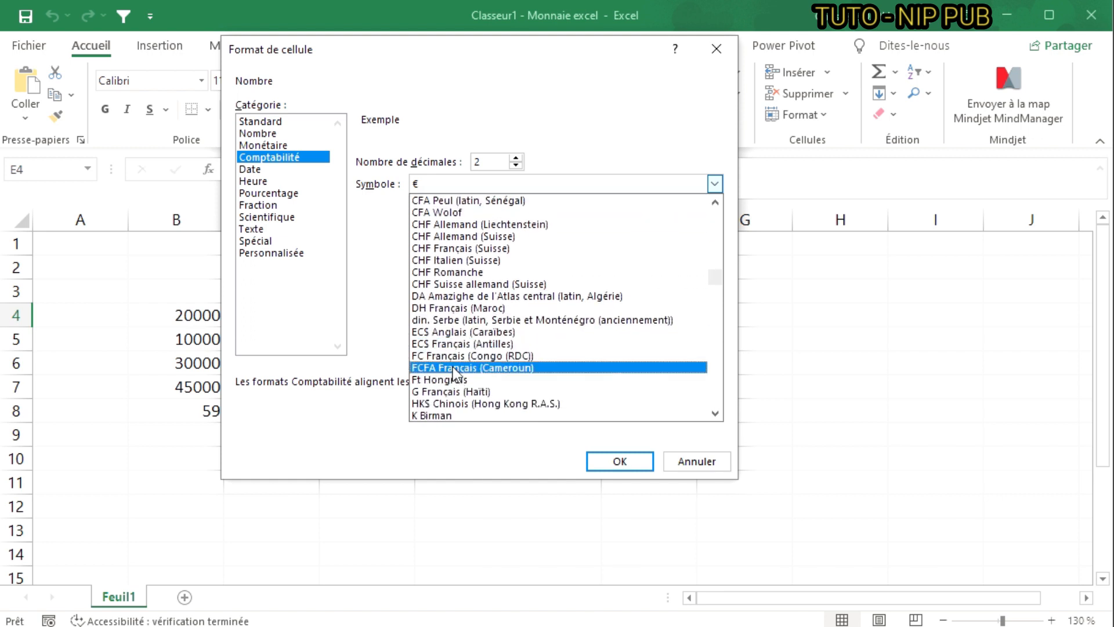
{"action": "left_click", "coordinate": [513, 368]}
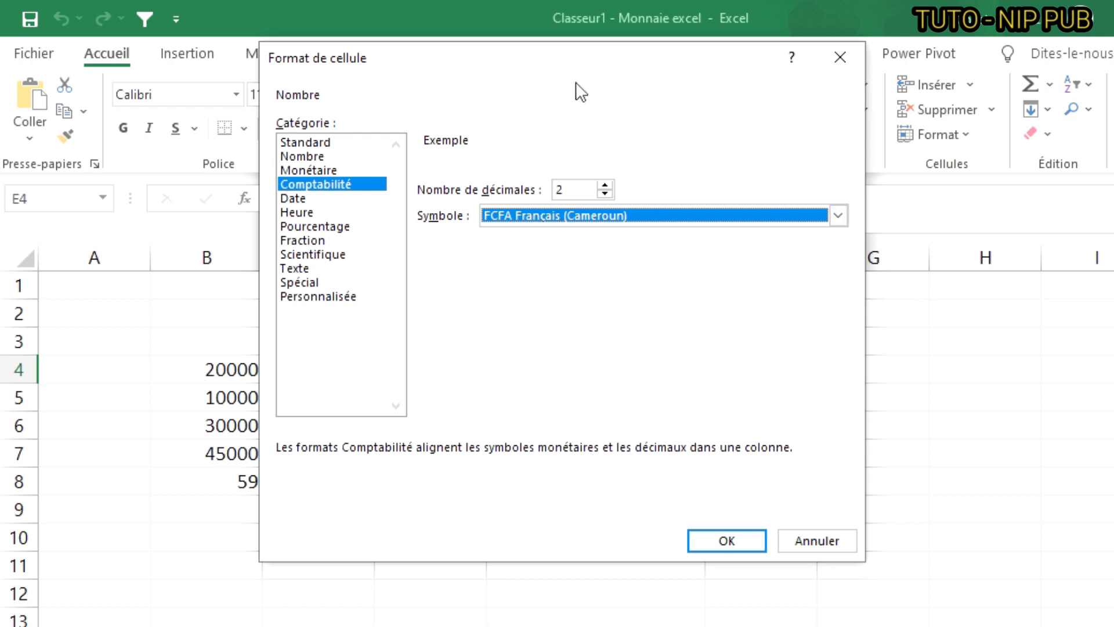
{"action": "left_click_drag", "start_coordinate": [567, 55], "coordinate": [686, 60]}
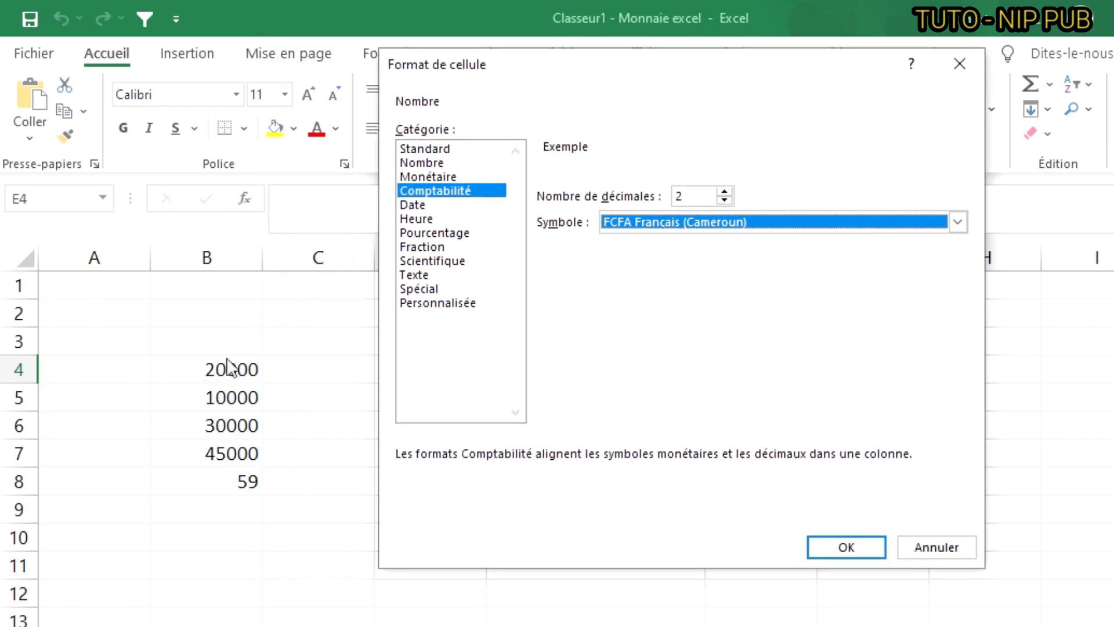
{"action": "left_click", "coordinate": [847, 549]}
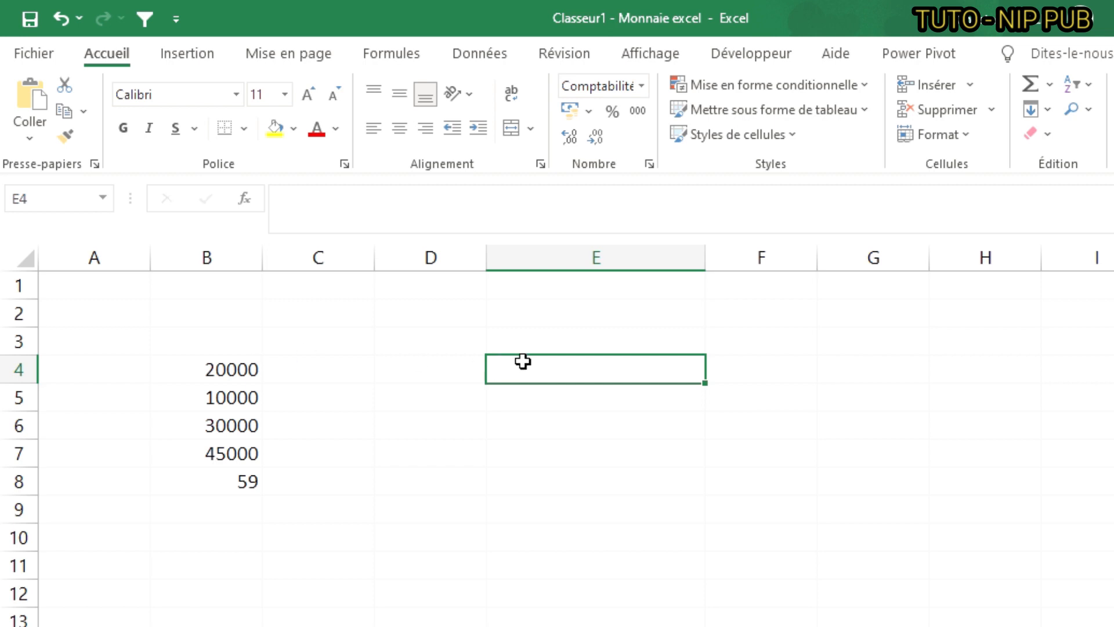
- Enter the amount 90000 in cell E4 and reselect that cell
{"action": "type", "text": "90000"}
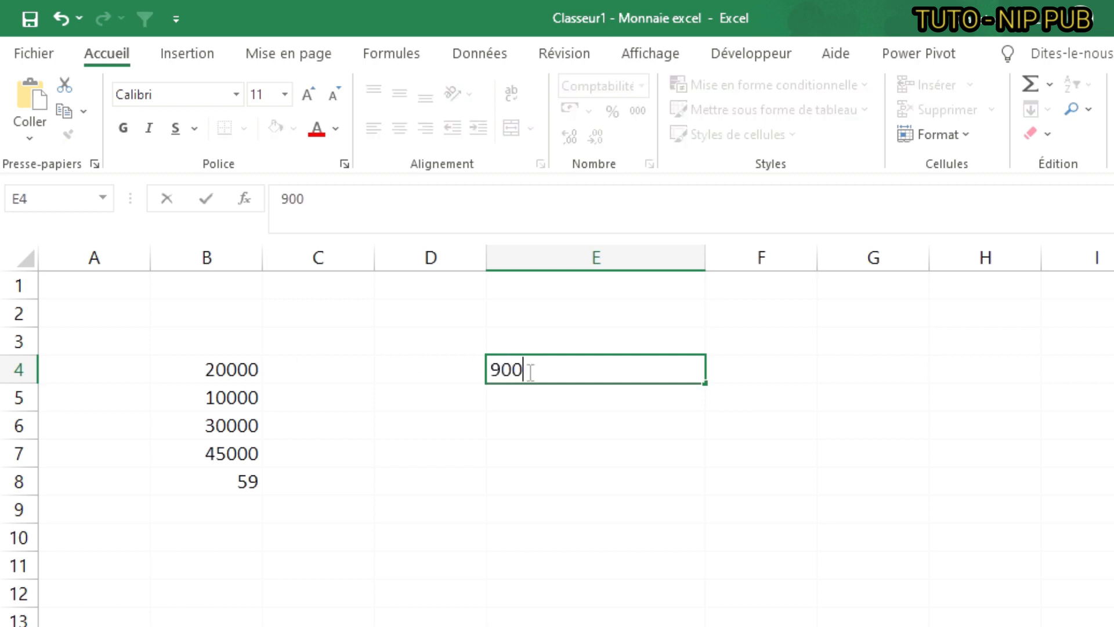
{"action": "key", "text": "Return"}
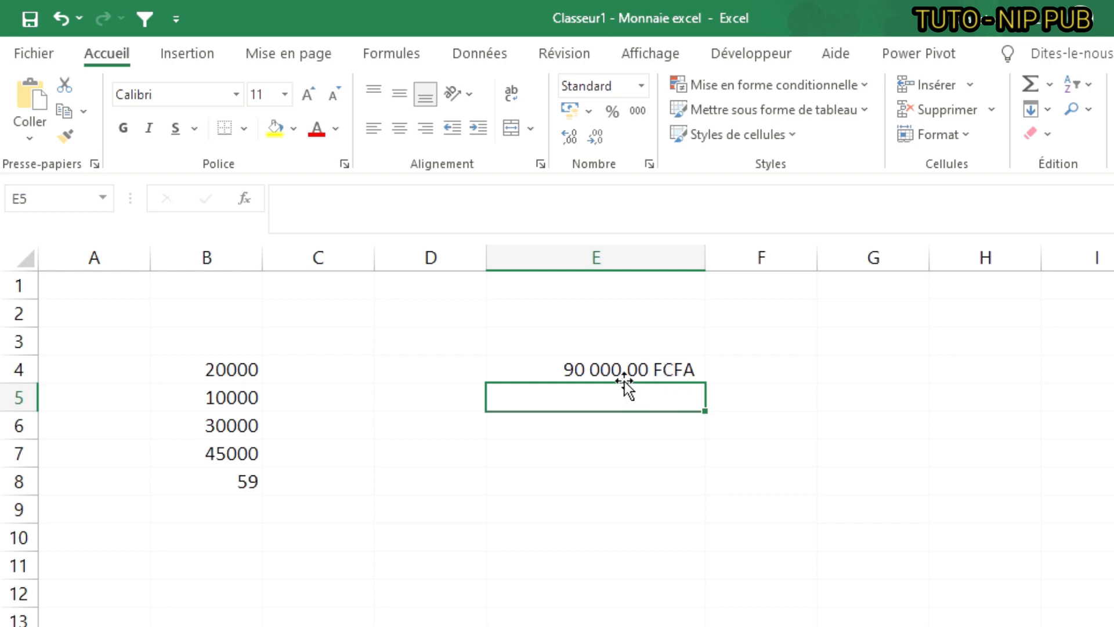
{"action": "left_click", "coordinate": [561, 367]}
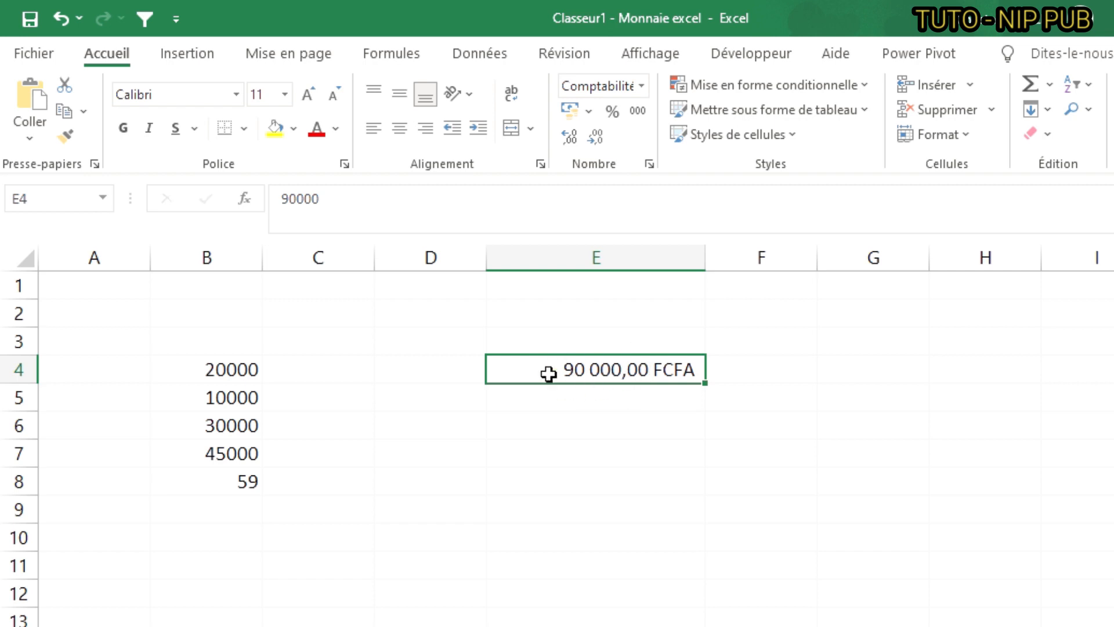
- Apply the accounting format with the FCFA Français (Cameroun) symbol to the existing amount in cell B4
{"action": "left_click", "coordinate": [219, 370]}
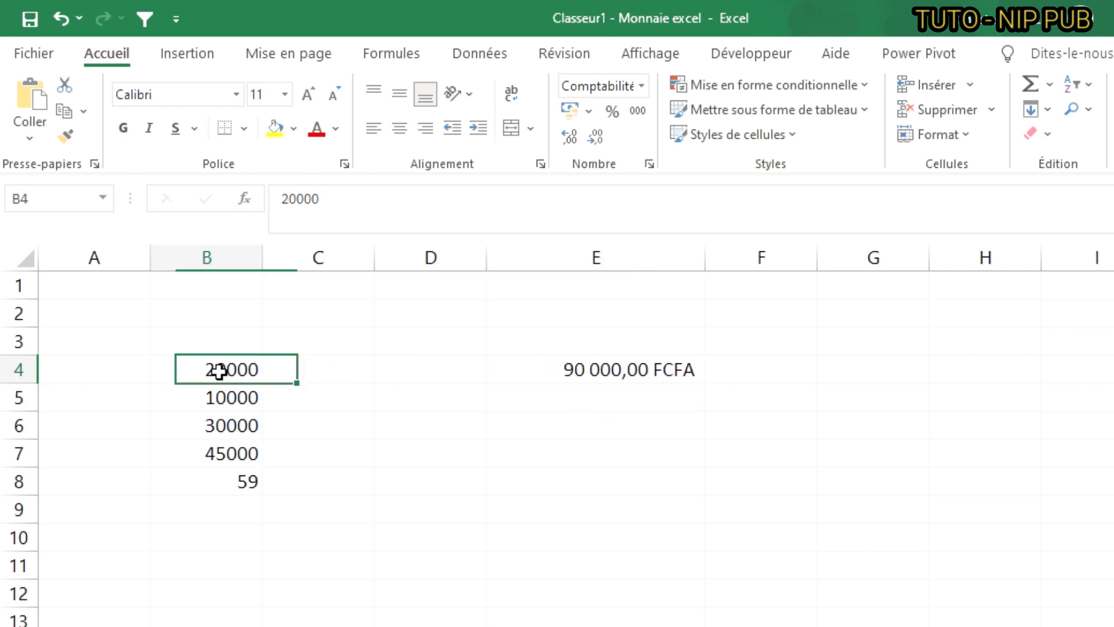
{"action": "left_click", "coordinate": [589, 112]}
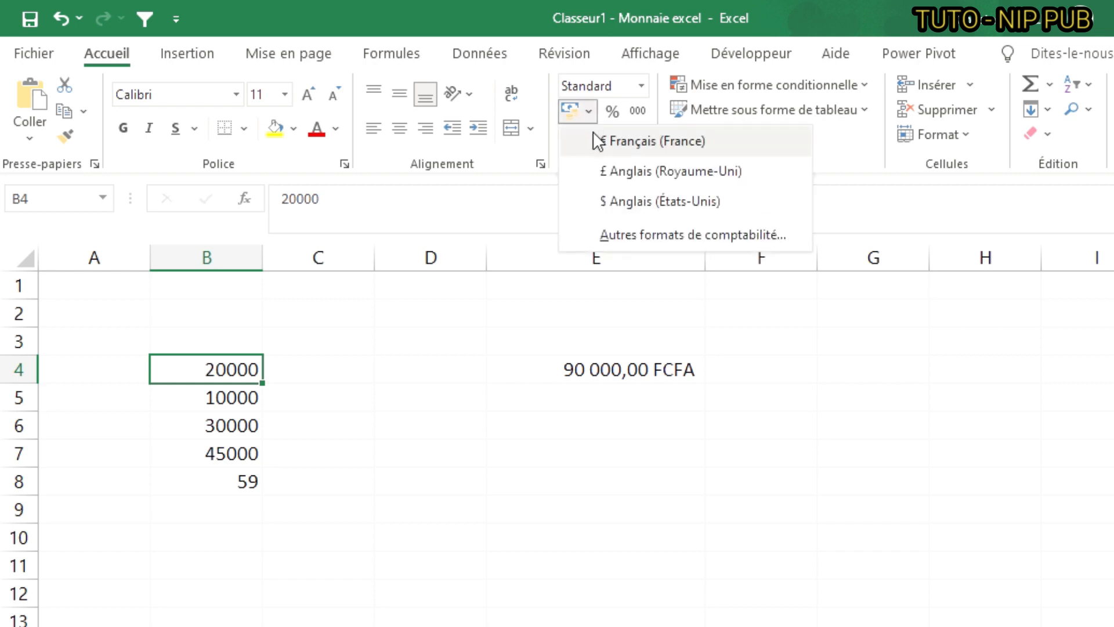
{"action": "left_click", "coordinate": [684, 239]}
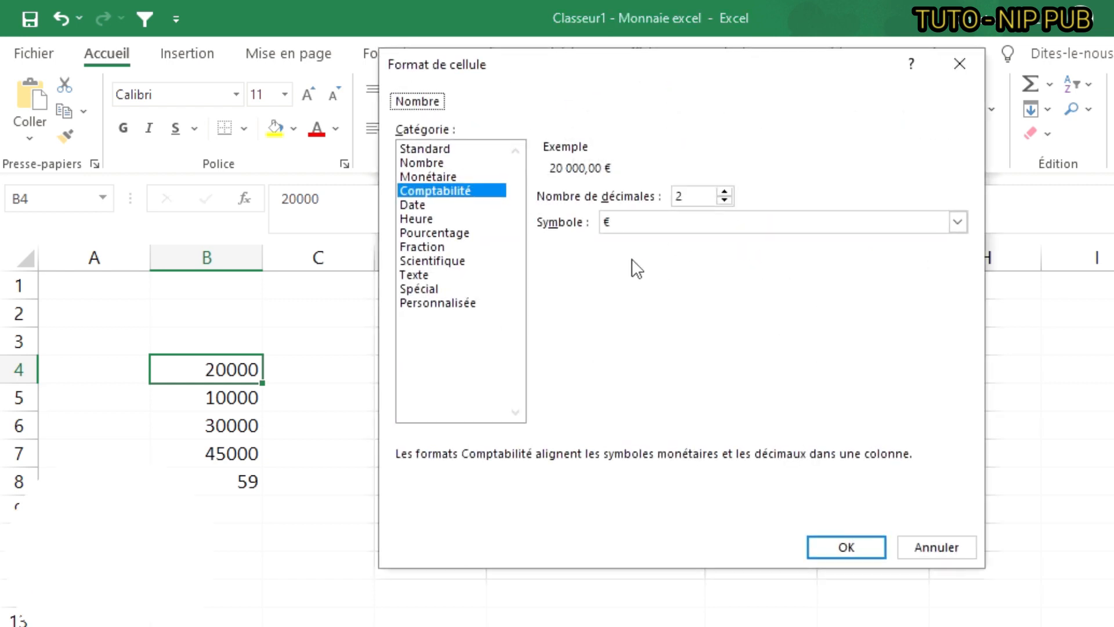
{"action": "left_click", "coordinate": [957, 222]}
{"action": "scroll", "coordinate": [808, 451], "scroll_direction": "down", "scroll_amount": 2}
{"action": "scroll", "coordinate": [808, 451], "scroll_direction": "down", "scroll_amount": 20}
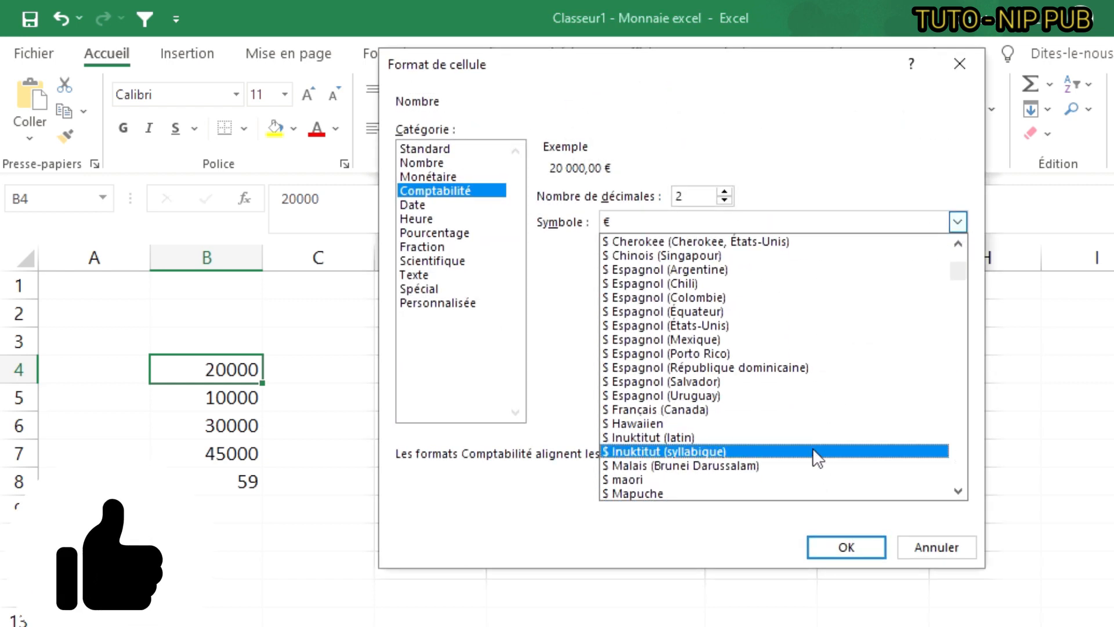
{"action": "scroll", "coordinate": [813, 425], "scroll_direction": "down", "scroll_amount": 16}
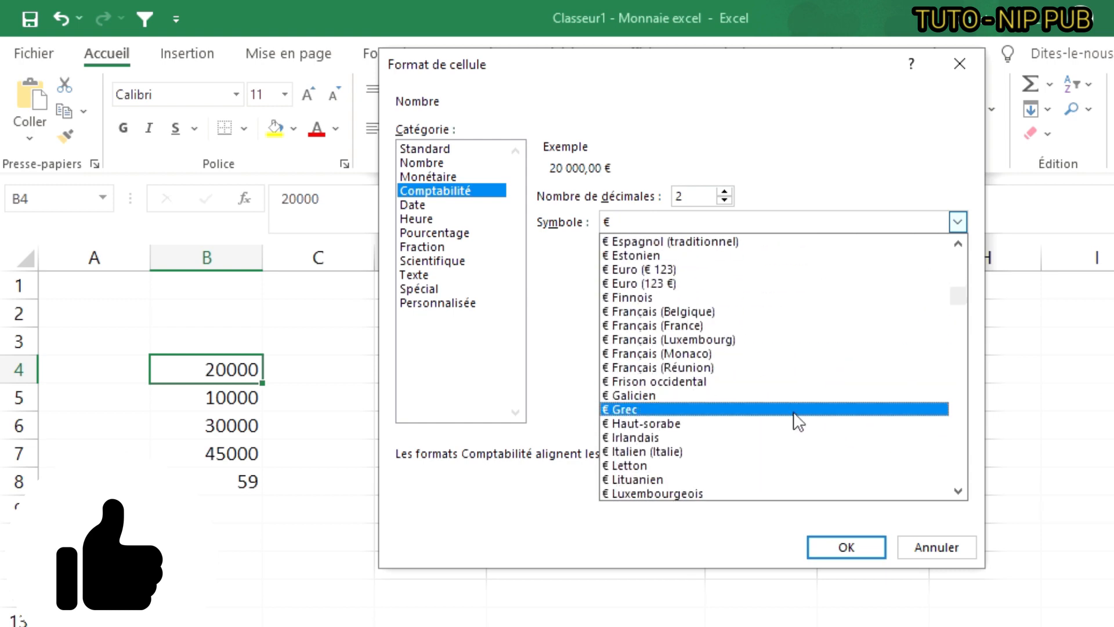
{"action": "scroll", "coordinate": [796, 411], "scroll_direction": "up", "scroll_amount": 4}
{"action": "scroll", "coordinate": [800, 410], "scroll_direction": "down", "scroll_amount": 5}
{"action": "left_click_drag", "start_coordinate": [961, 309], "coordinate": [966, 331]}
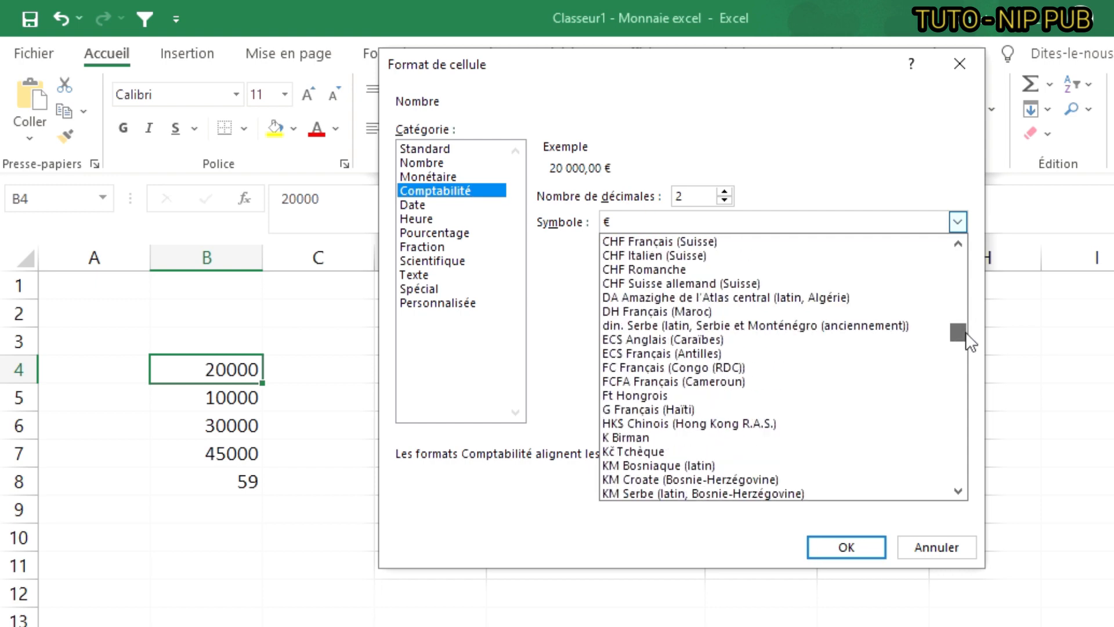
{"action": "scroll", "coordinate": [717, 396], "scroll_direction": "up", "scroll_amount": 5}
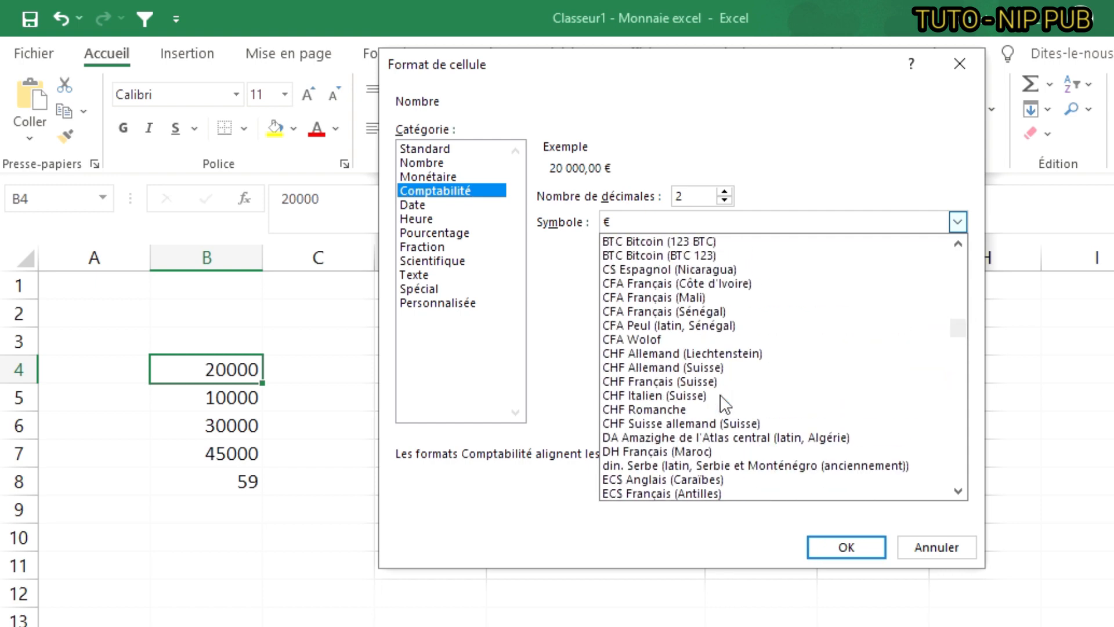
{"action": "scroll", "coordinate": [719, 406], "scroll_direction": "down", "scroll_amount": 5}
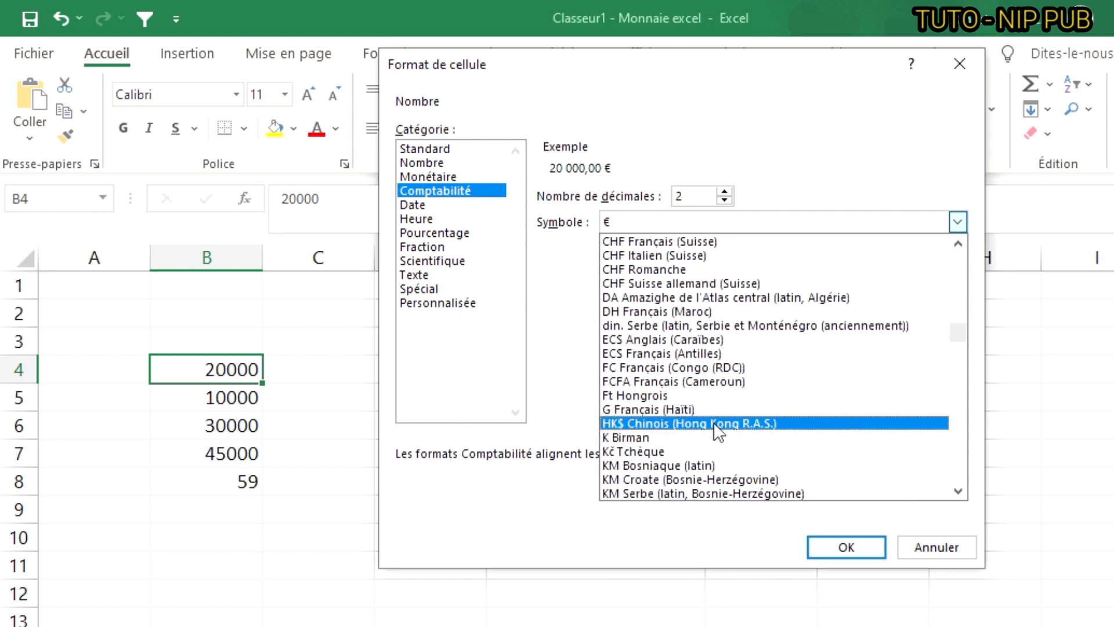
{"action": "left_click", "coordinate": [701, 383]}
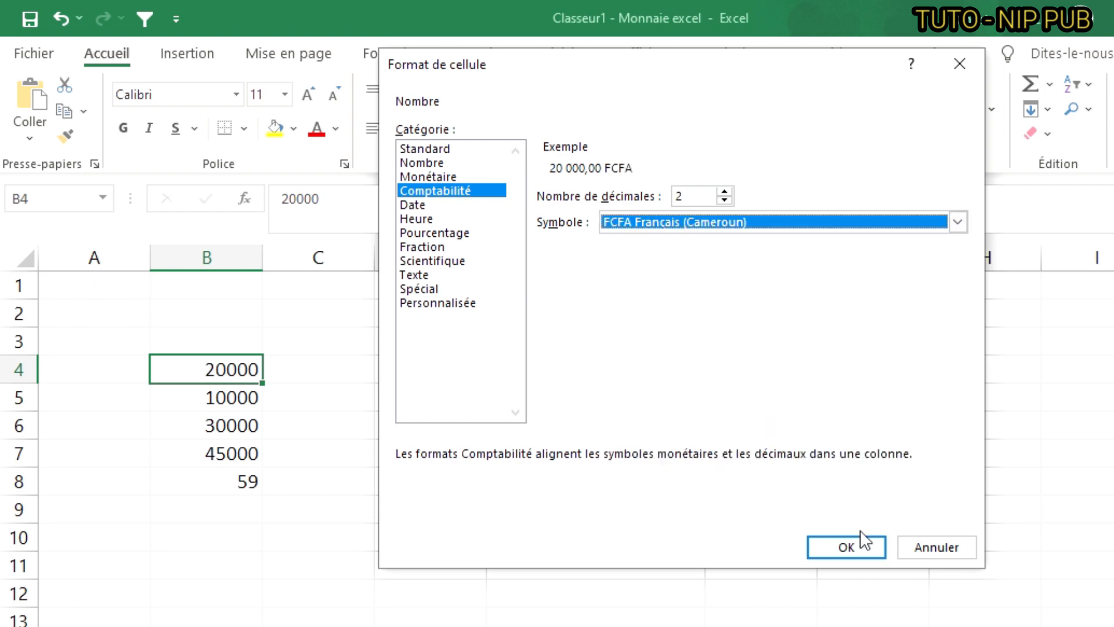
{"action": "left_click", "coordinate": [852, 545]}
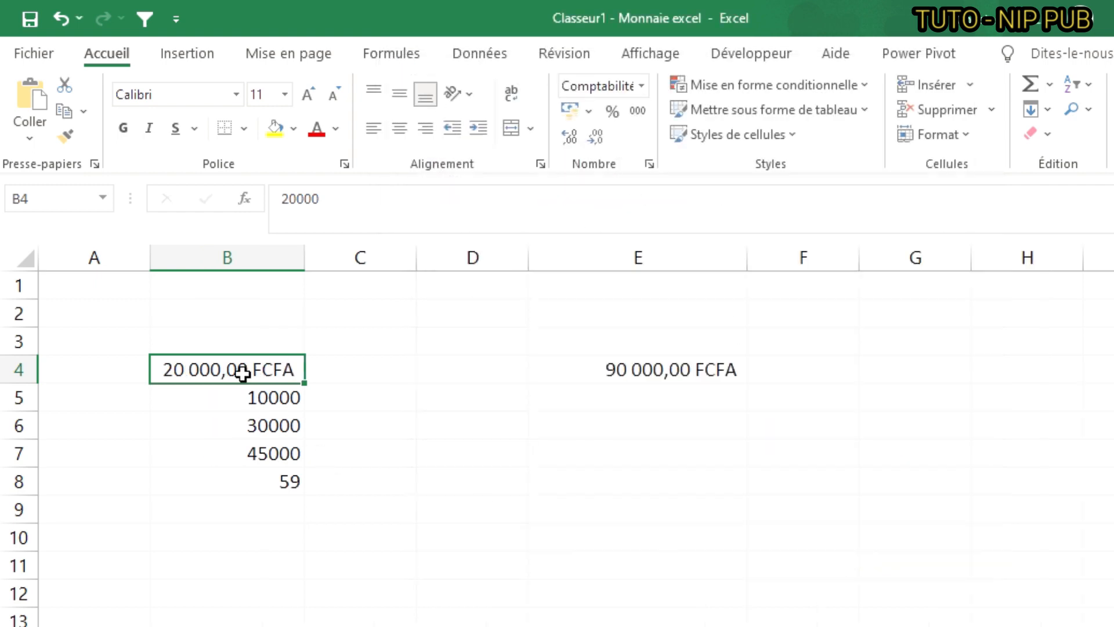
- Apply the accounting format with the CFA Français (Sénégal) symbol to the amount in cell B5
{"action": "left_click", "coordinate": [253, 400]}
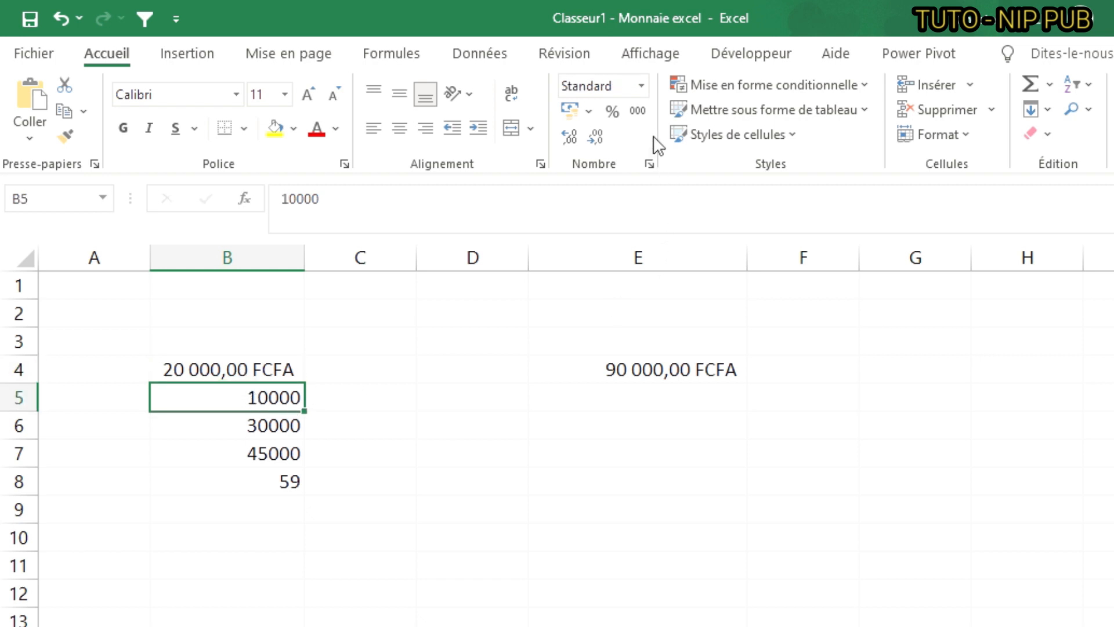
{"action": "left_click", "coordinate": [588, 111]}
{"action": "left_click", "coordinate": [645, 235]}
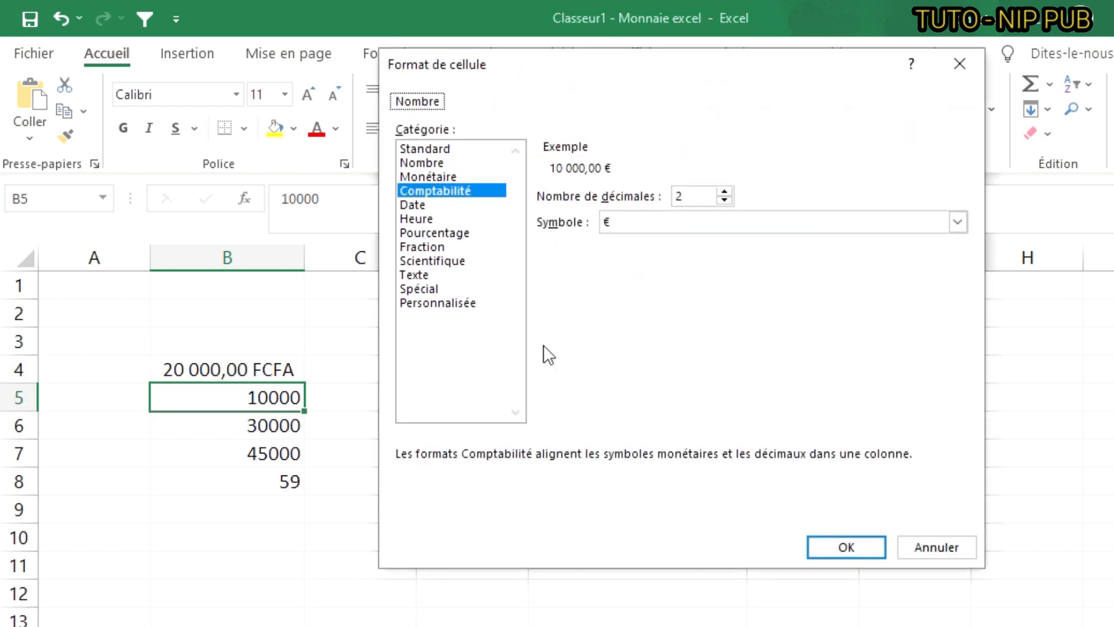
{"action": "left_click", "coordinate": [958, 222]}
{"action": "scroll", "coordinate": [749, 436], "scroll_direction": "down", "scroll_amount": 3}
{"action": "scroll", "coordinate": [739, 430], "scroll_direction": "down", "scroll_amount": 4}
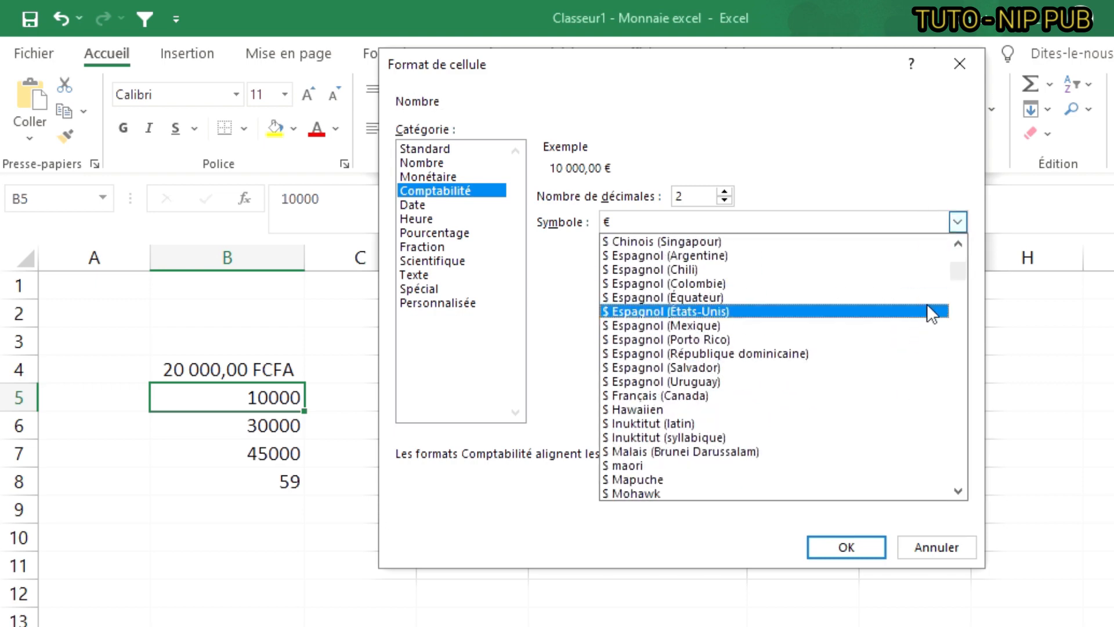
{"action": "left_click_drag", "start_coordinate": [959, 270], "coordinate": [978, 356]}
{"action": "scroll", "coordinate": [803, 340], "scroll_direction": "up", "scroll_amount": 9}
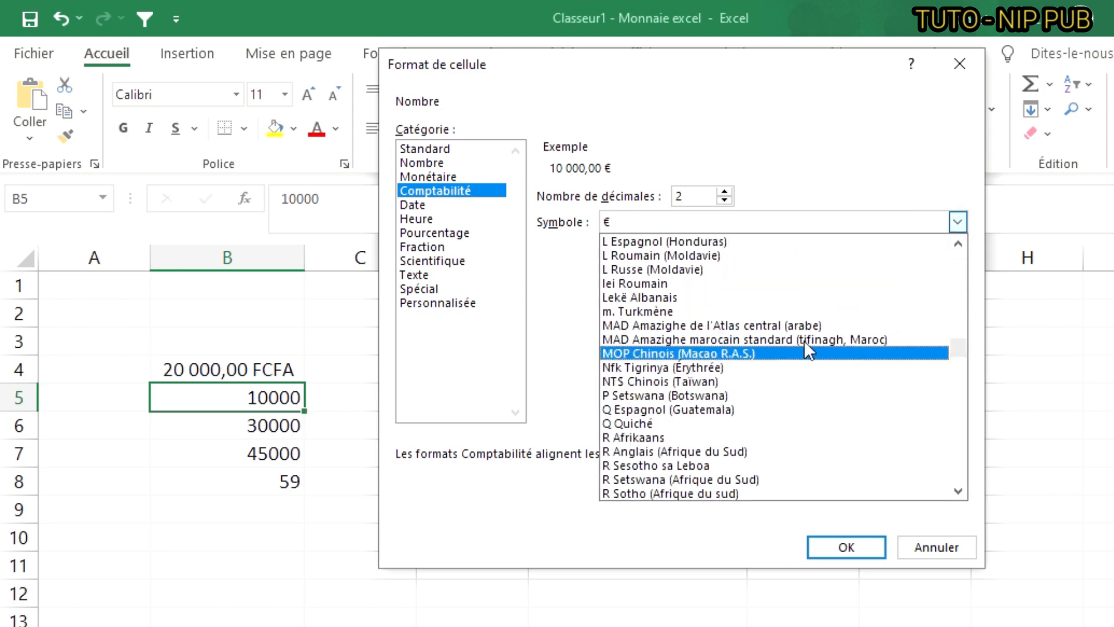
{"action": "scroll", "coordinate": [803, 350], "scroll_direction": "up", "scroll_amount": 8}
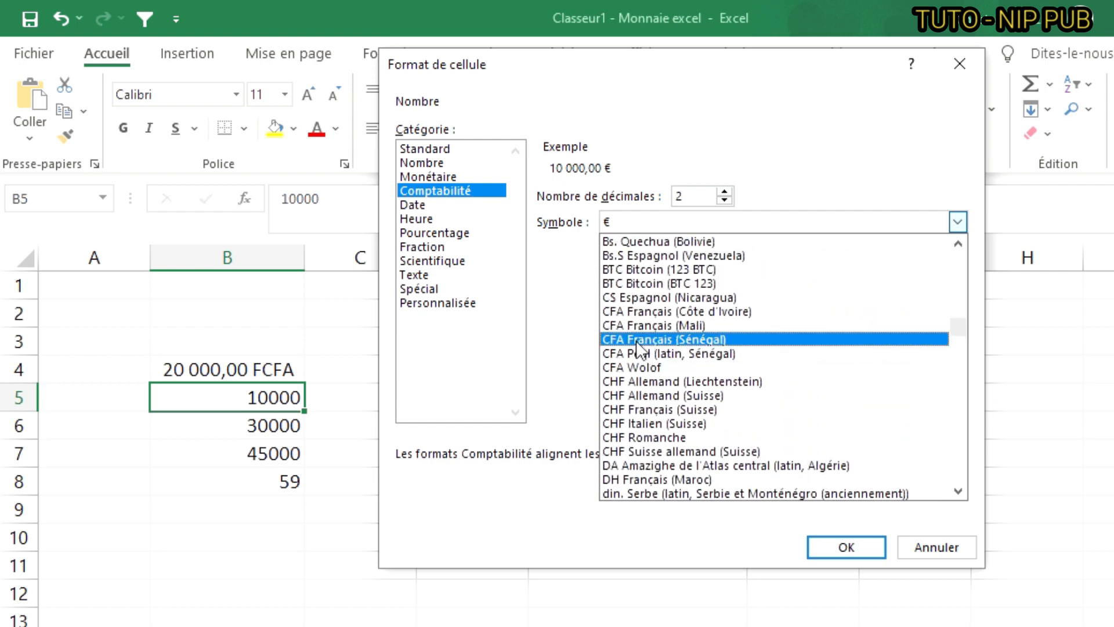
{"action": "left_click", "coordinate": [636, 340]}
{"action": "left_click", "coordinate": [841, 549]}
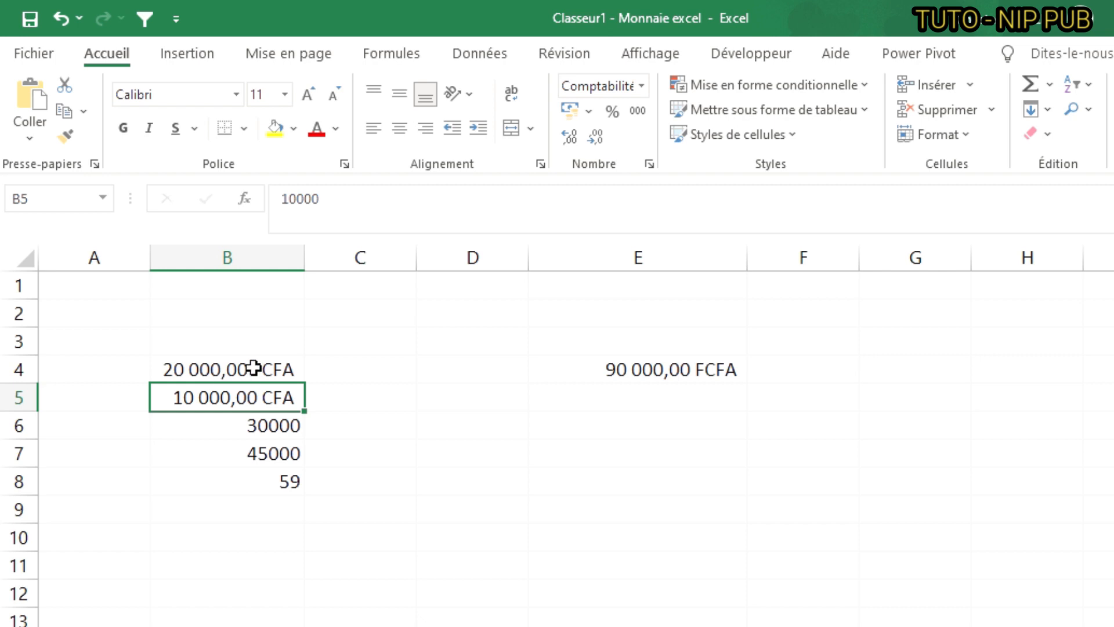
{"action": "left_click", "coordinate": [369, 398]}
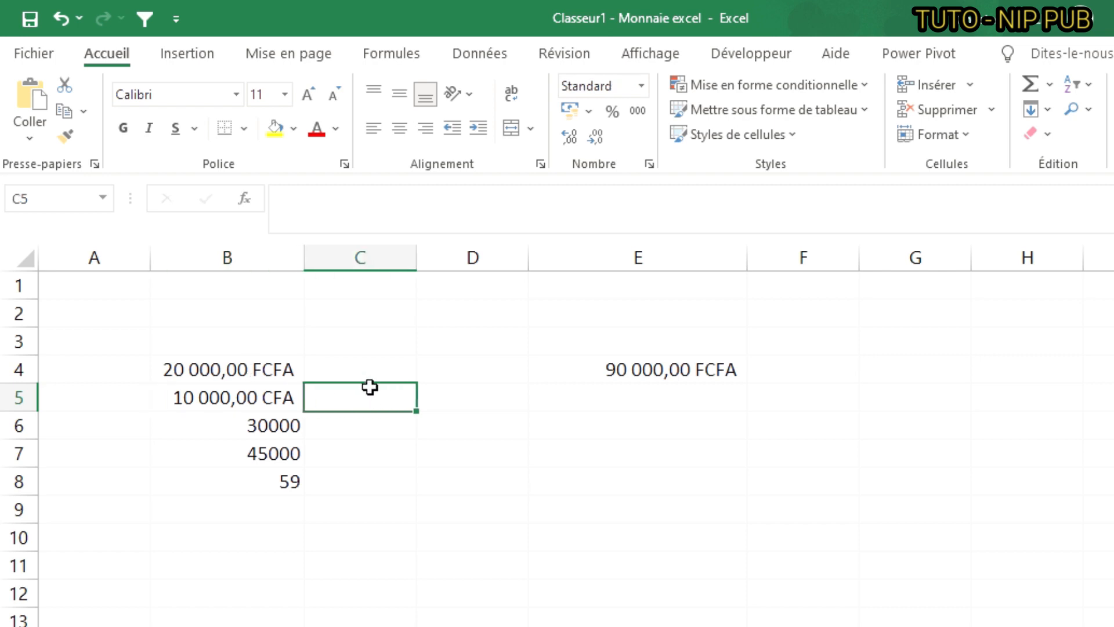
- Label the amounts by country, entering Sénégal in cell C5 and Cameroun in cell C4
{"action": "type", "text": "Sénégal"}
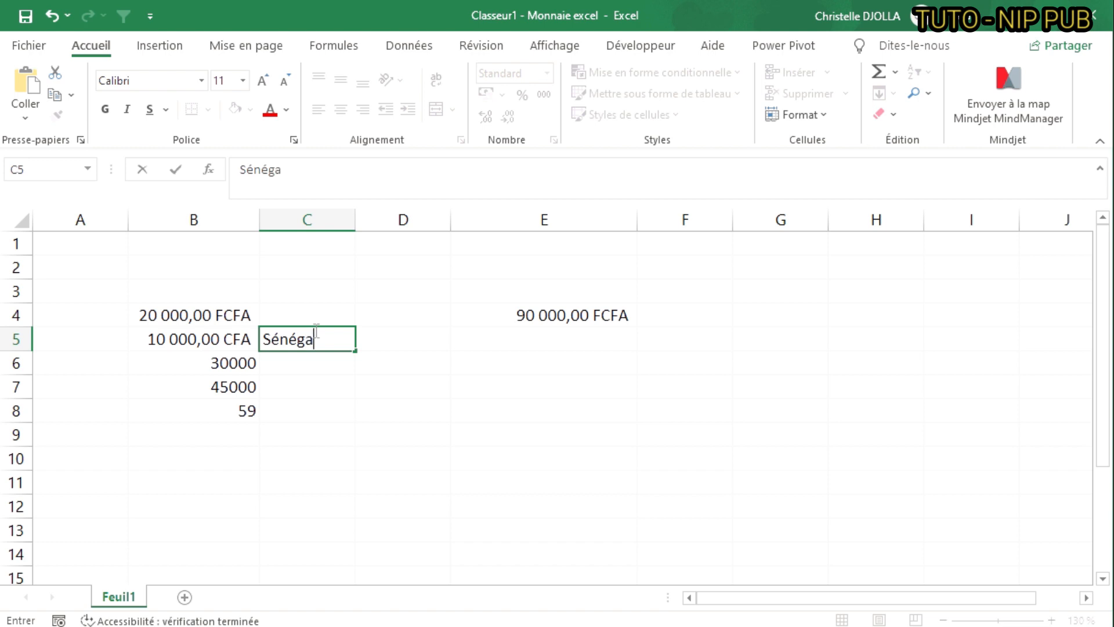
{"action": "left_click", "coordinate": [313, 310]}
{"action": "type", "text": "Ca"}
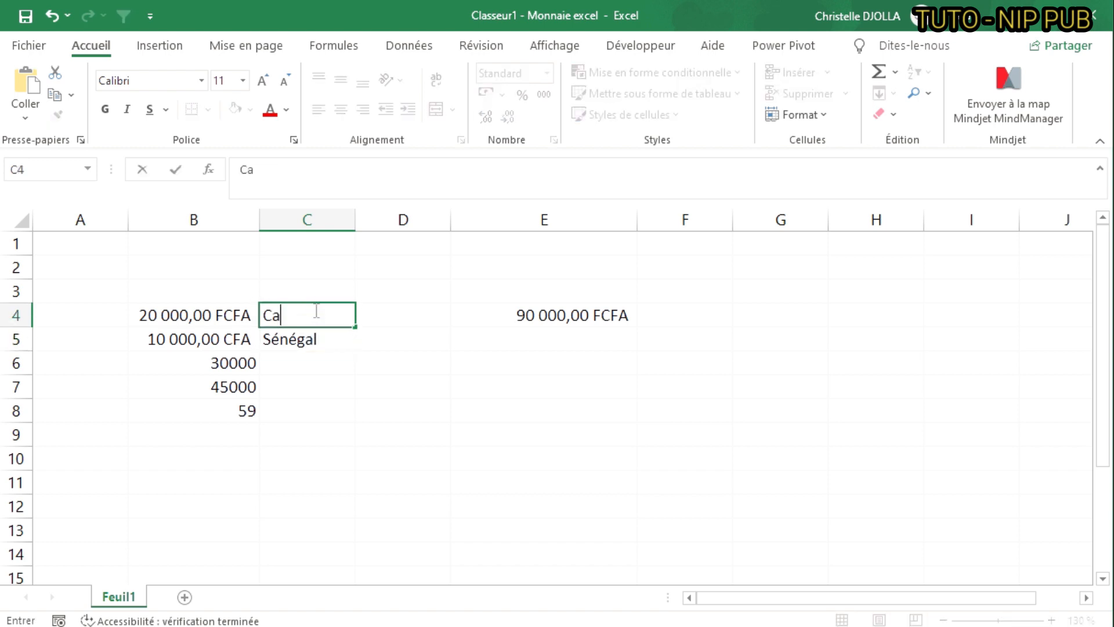
{"action": "type", "text": "meroun"}
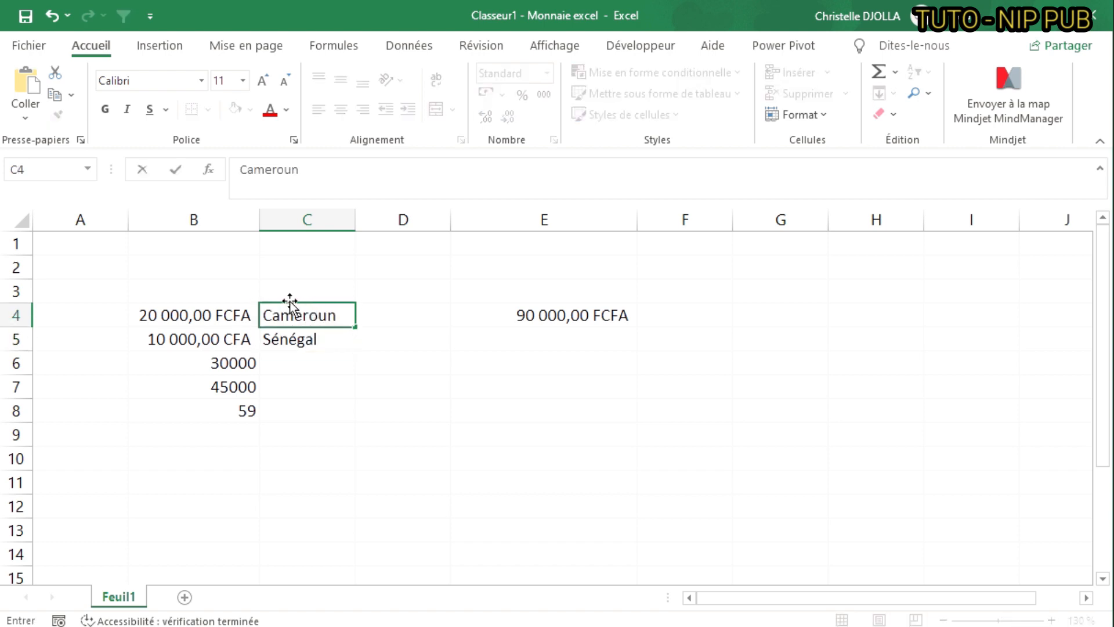
{"action": "left_click", "coordinate": [304, 366]}
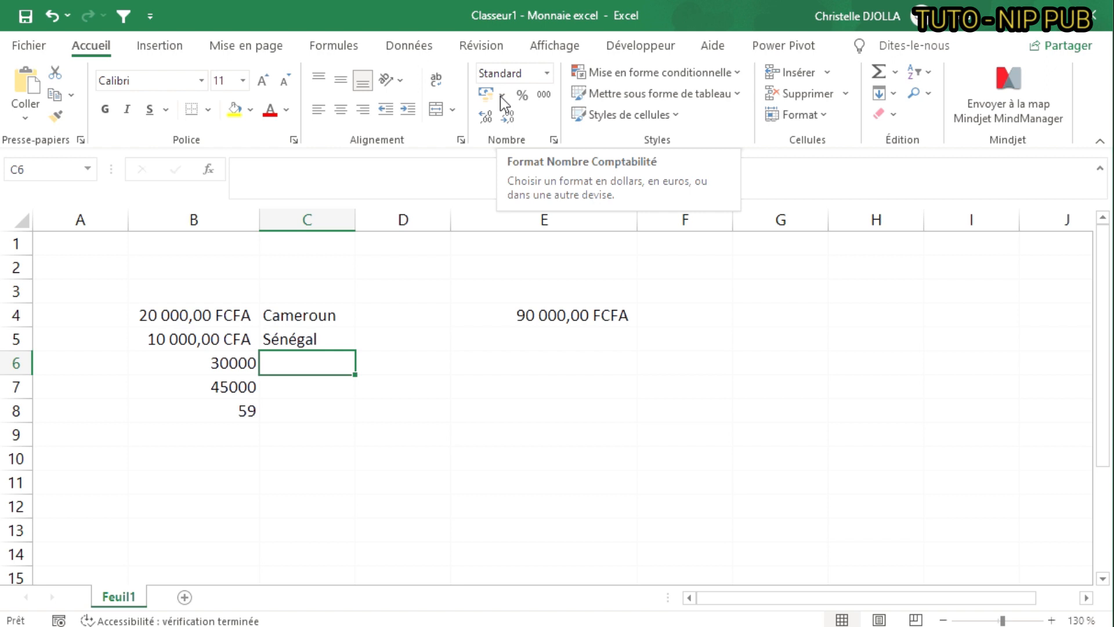
{"action": "left_click", "coordinate": [206, 364]}
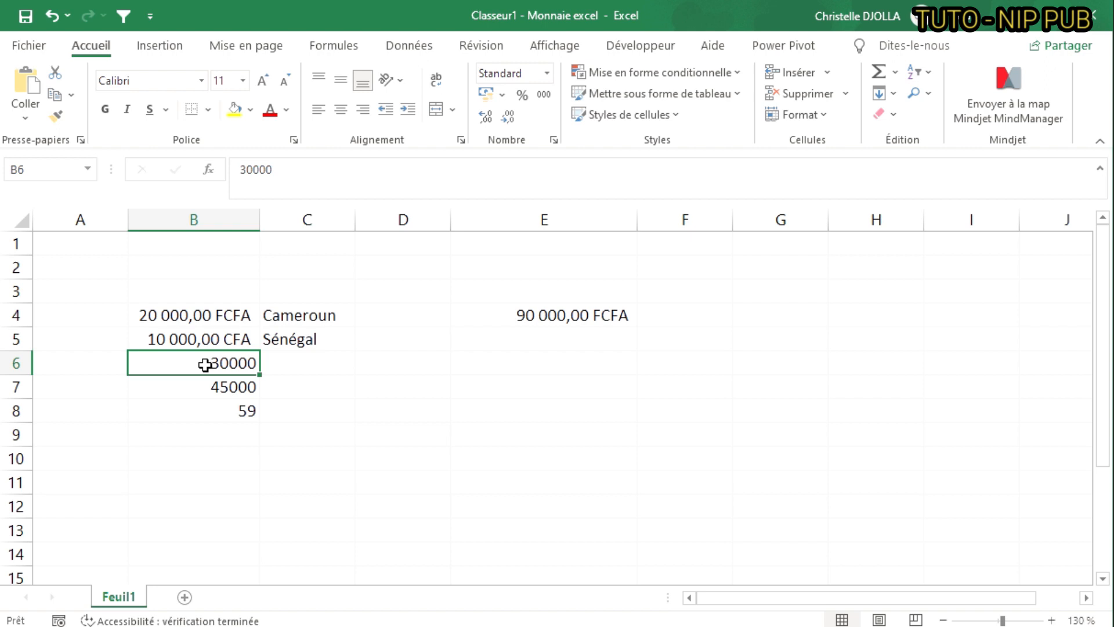
{"action": "right_click", "coordinate": [205, 363]}
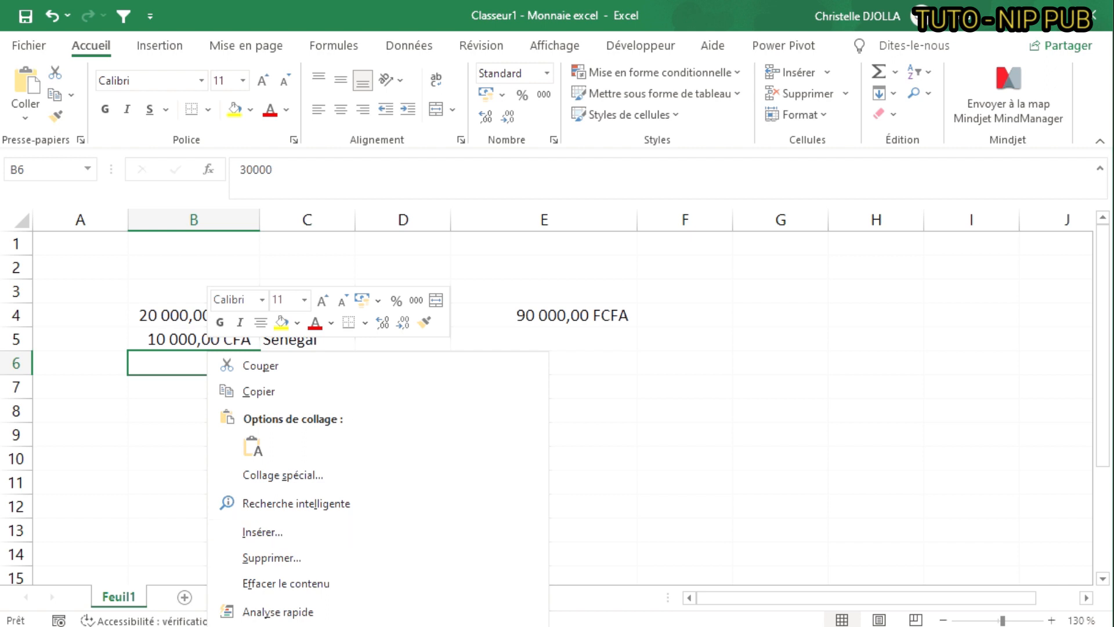
{"action": "left_click", "coordinate": [290, 626]}
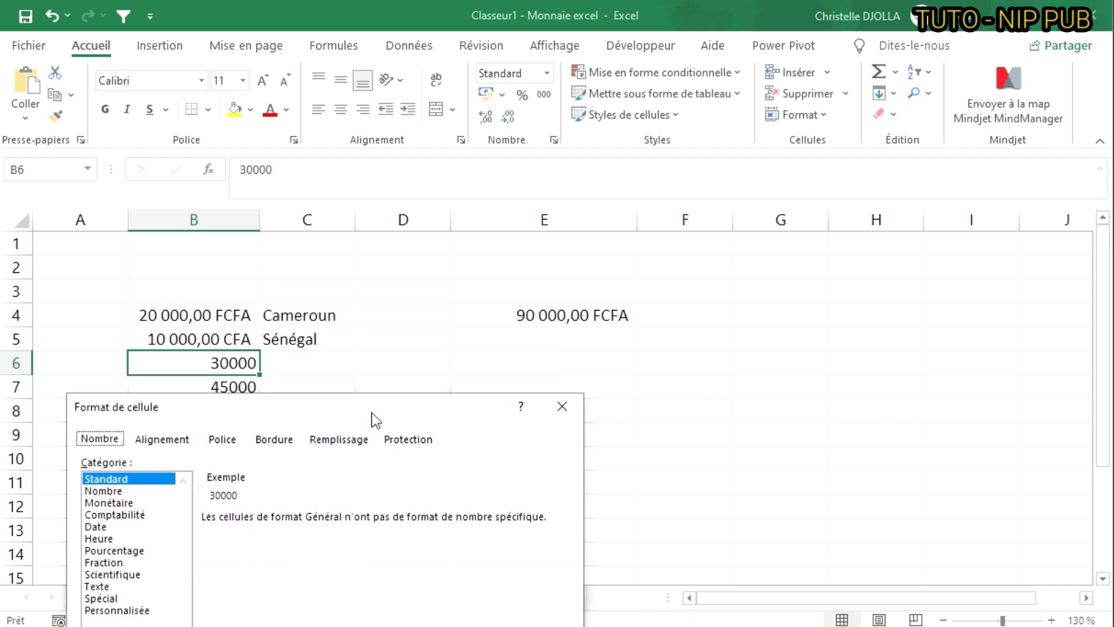
{"action": "left_click_drag", "start_coordinate": [375, 420], "coordinate": [668, 291]}
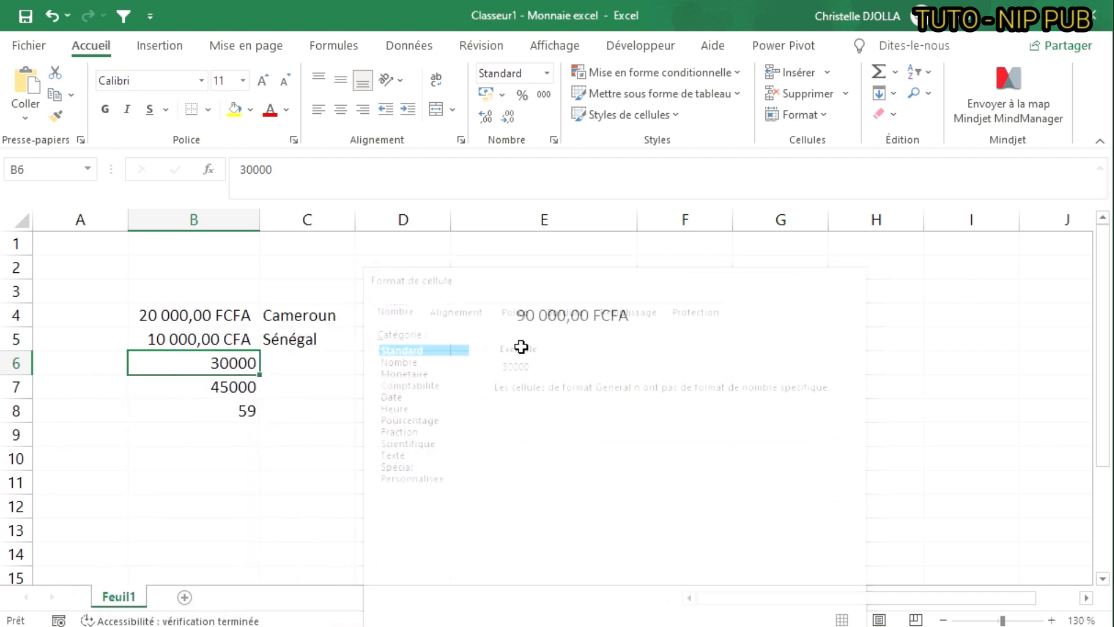
{"action": "left_click", "coordinate": [365, 346]}
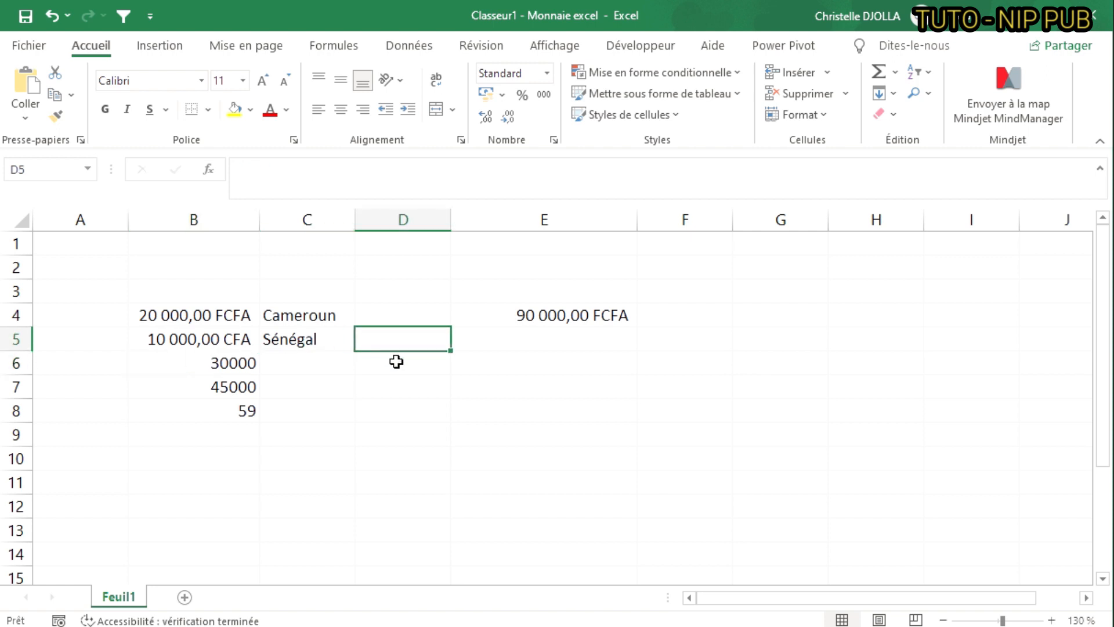
{"action": "scroll", "coordinate": [396, 362], "scroll_direction": "down", "scroll_amount": 4}
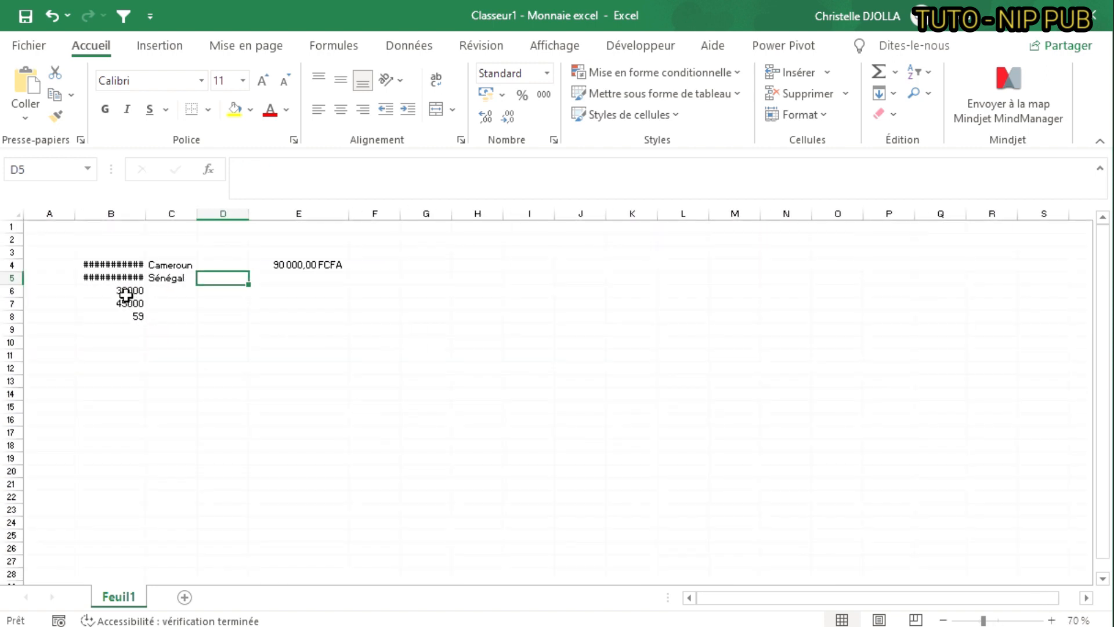
{"action": "right_click", "coordinate": [129, 294]}
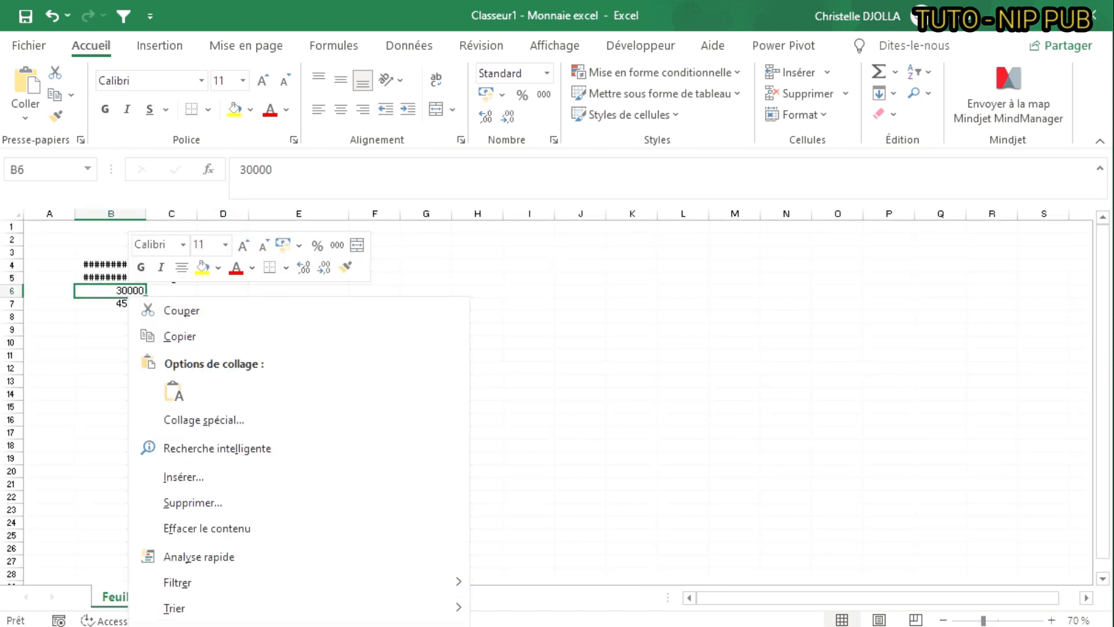
{"action": "left_click", "coordinate": [598, 397]}
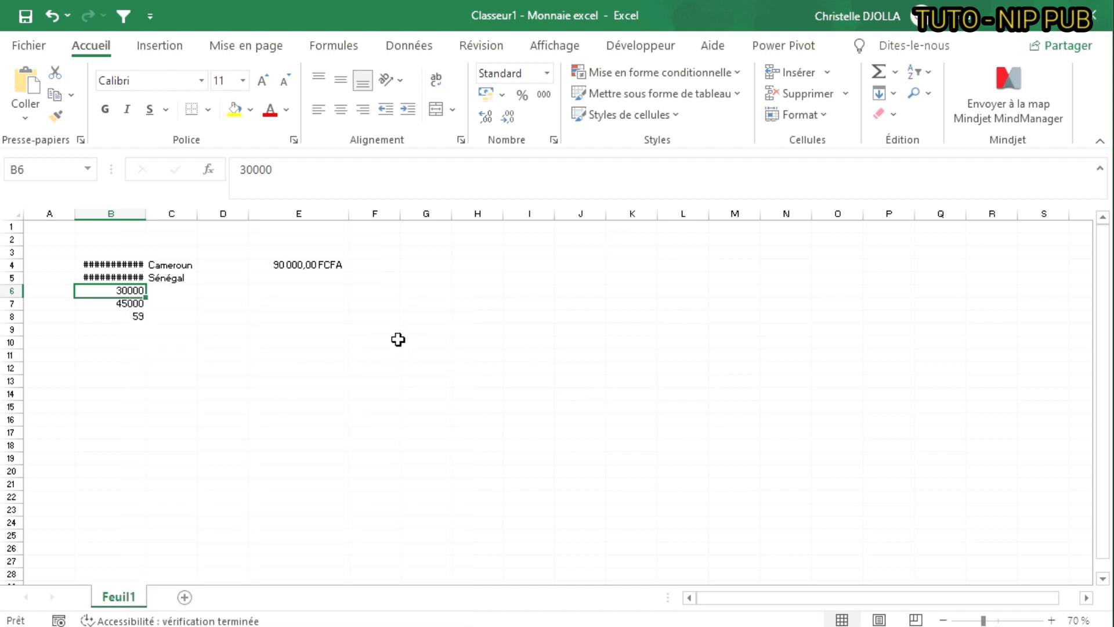
{"action": "scroll", "coordinate": [407, 329], "scroll_direction": "down", "scroll_amount": 3, "text": "ctrl"}
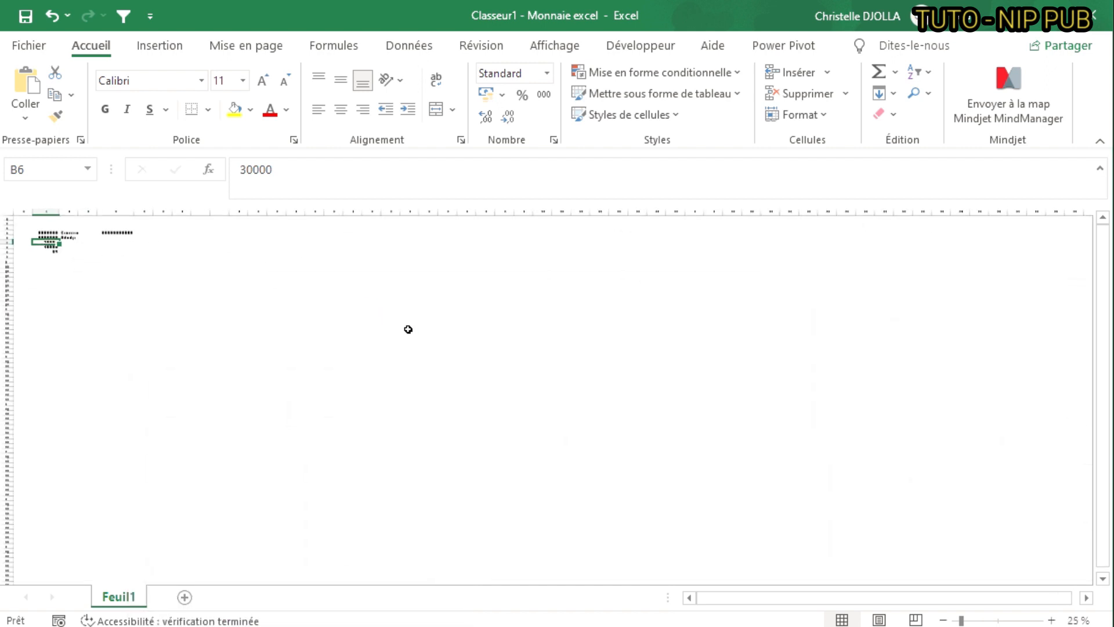
{"action": "right_click", "coordinate": [37, 240]}
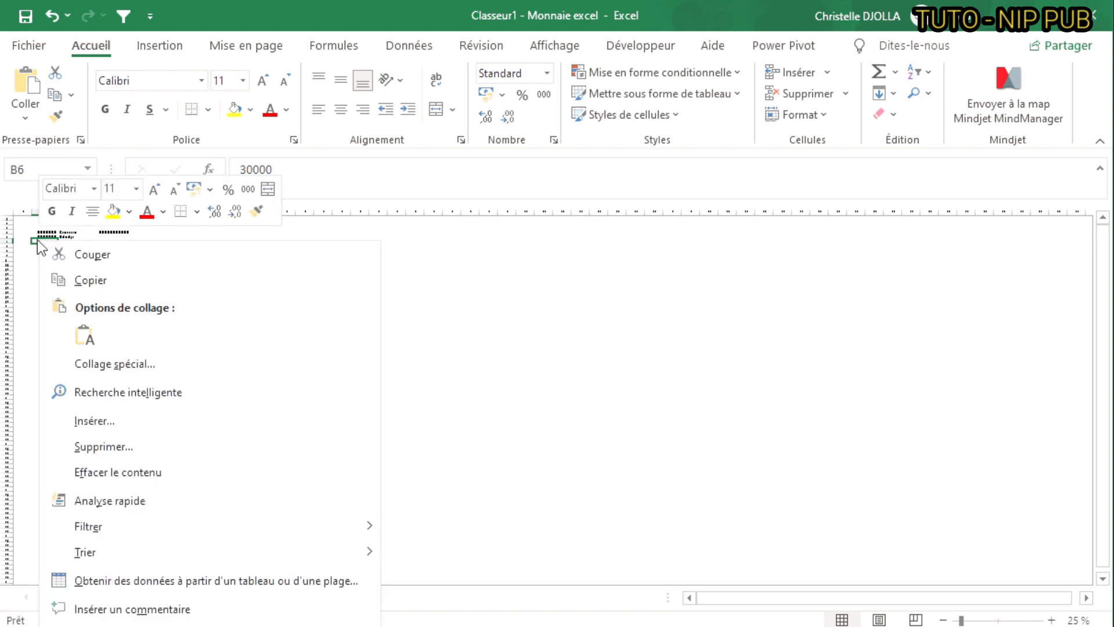
{"action": "left_click", "coordinate": [420, 327]}
{"action": "scroll", "coordinate": [338, 324], "scroll_direction": "up", "scroll_amount": 4, "text": "ctrl"}
{"action": "scroll", "coordinate": [339, 327], "scroll_direction": "up", "scroll_amount": 3, "text": "ctrl"}
- Format the amount in cell B6 with the Comptabilité category and the CHF Italien (Suisse) symbol
{"action": "right_click", "coordinate": [235, 367]}
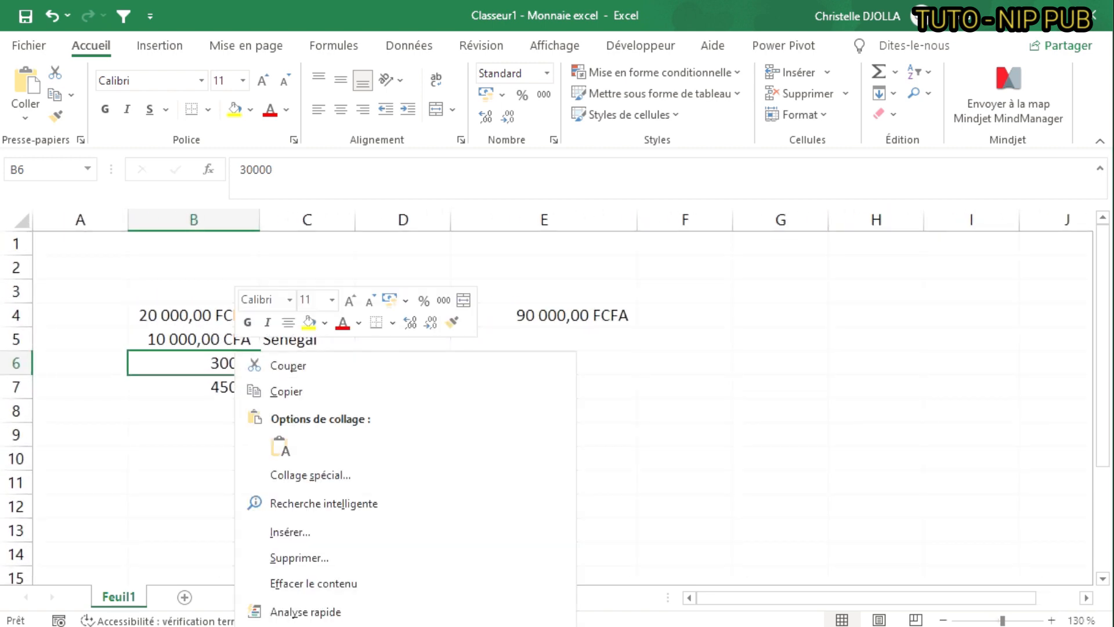
{"action": "left_click", "coordinate": [325, 625]}
{"action": "left_click_drag", "start_coordinate": [362, 401], "coordinate": [597, 166]}
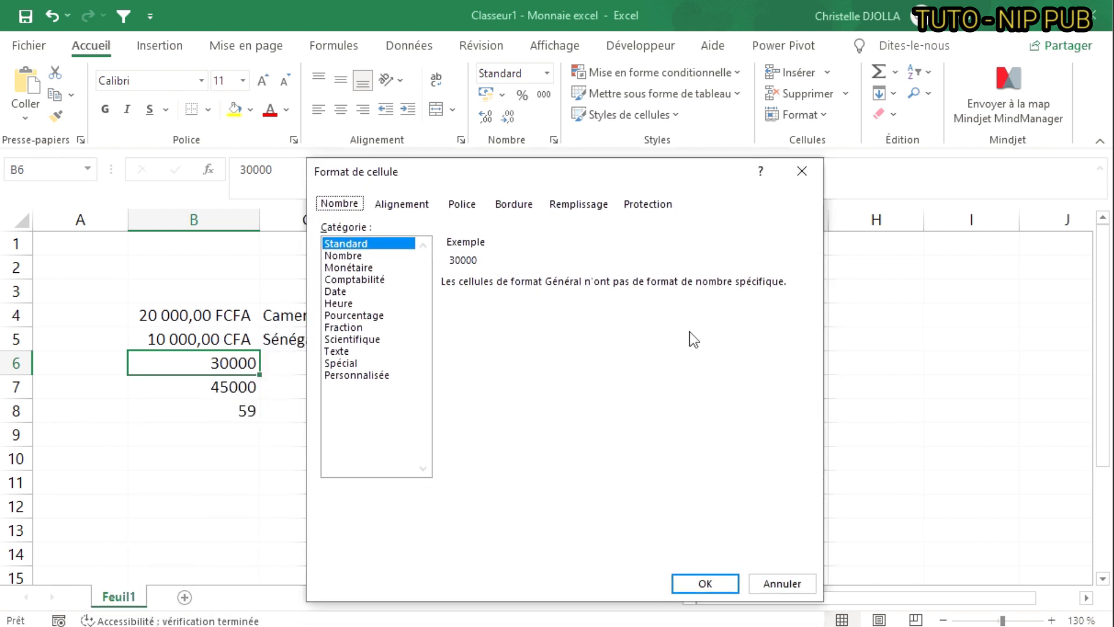
{"action": "left_click", "coordinate": [380, 278]}
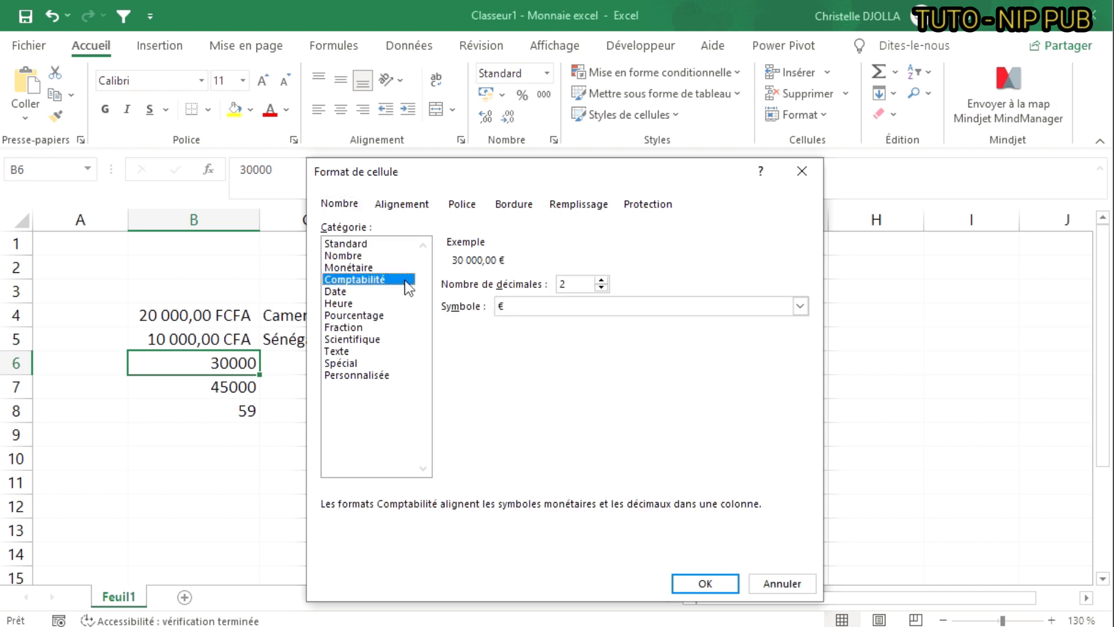
{"action": "left_click", "coordinate": [800, 306]}
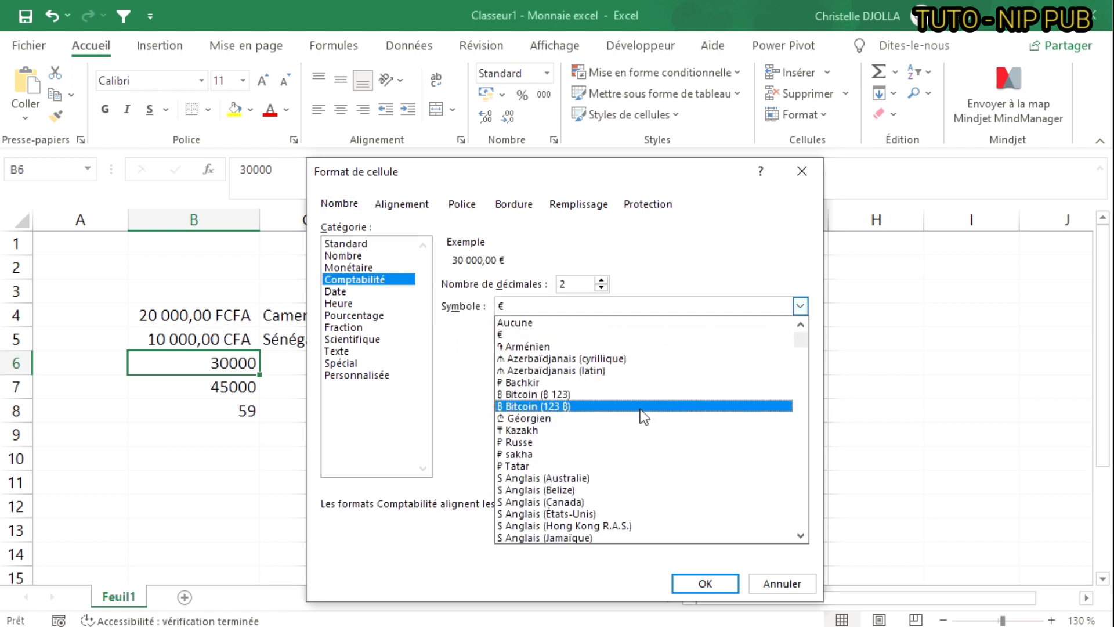
{"action": "scroll", "coordinate": [664, 460], "scroll_direction": "down", "scroll_amount": 2}
{"action": "left_click_drag", "start_coordinate": [799, 344], "coordinate": [815, 408]}
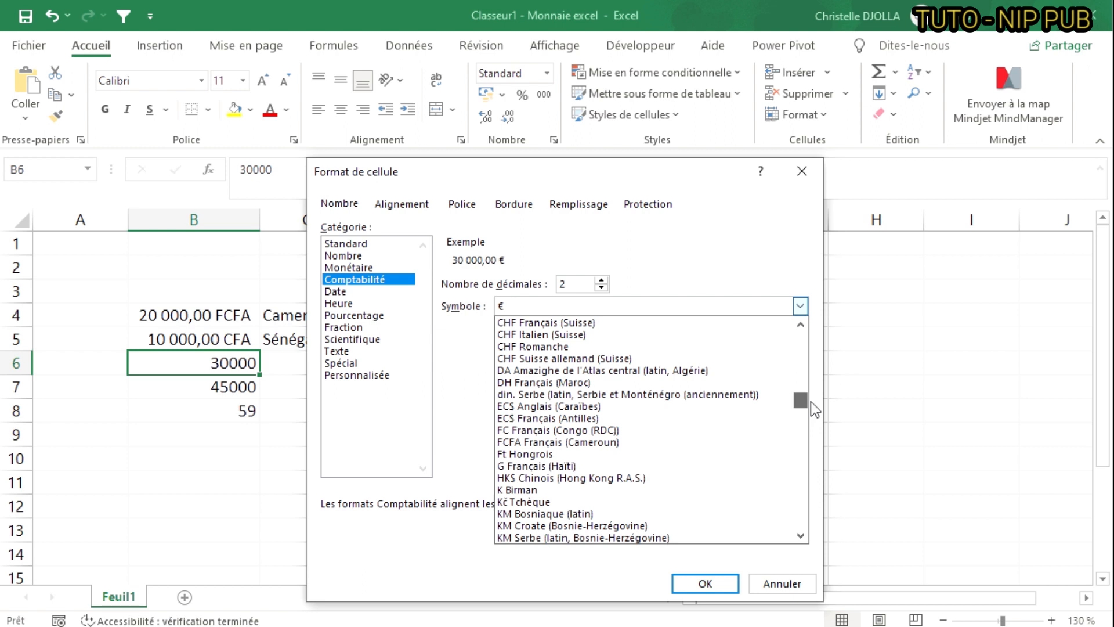
{"action": "scroll", "coordinate": [649, 444], "scroll_direction": "up", "scroll_amount": 1}
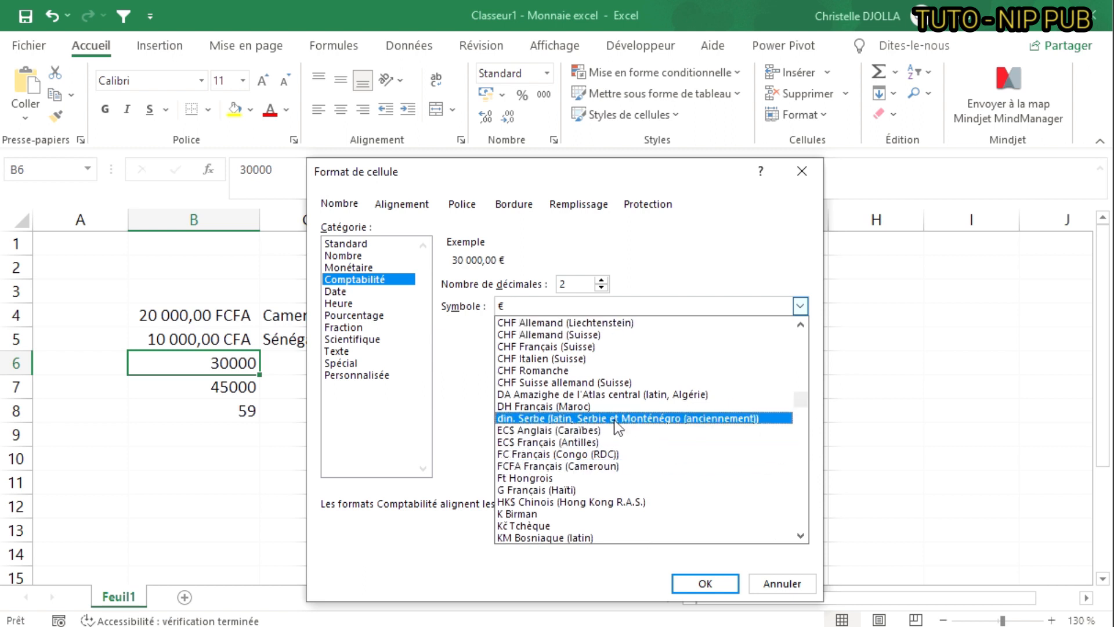
{"action": "scroll", "coordinate": [607, 409], "scroll_direction": "up", "scroll_amount": 2}
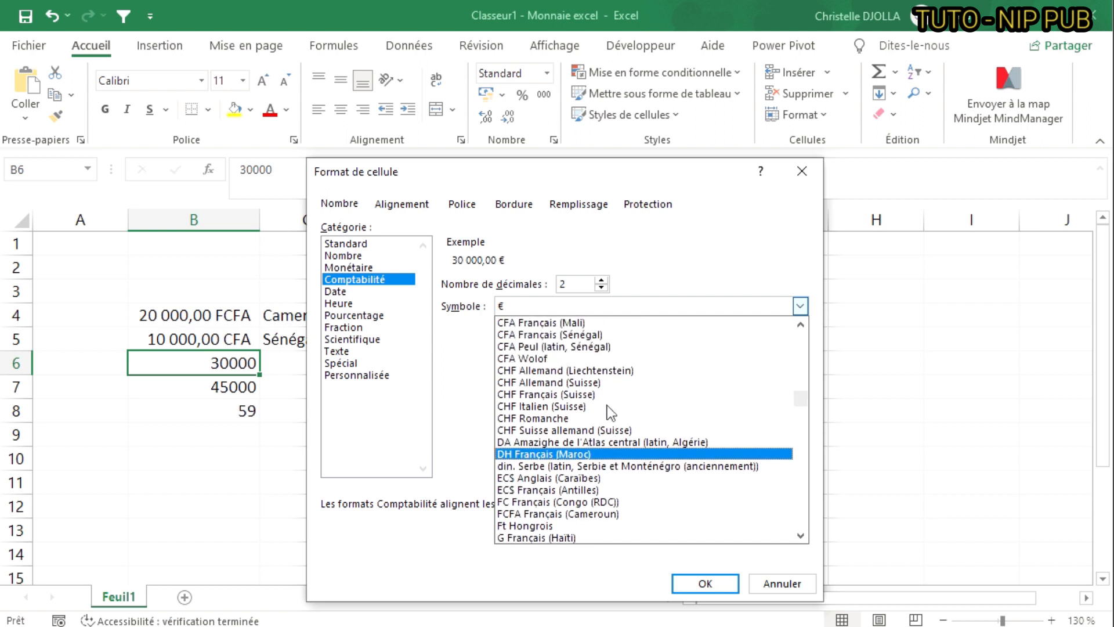
{"action": "left_click", "coordinate": [566, 406]}
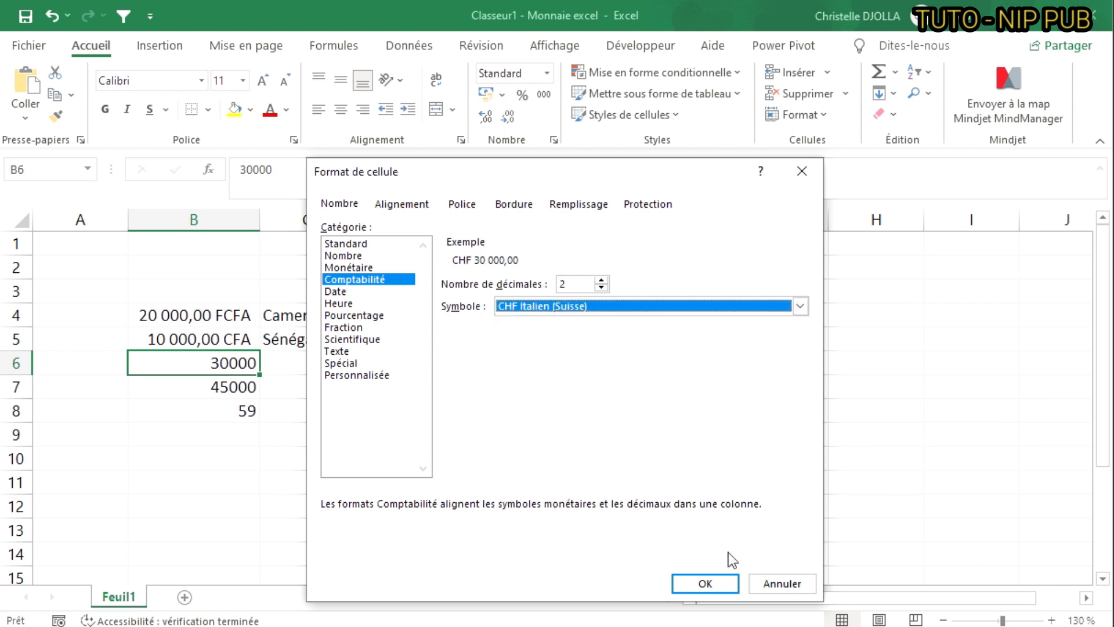
{"action": "left_click", "coordinate": [706, 583]}
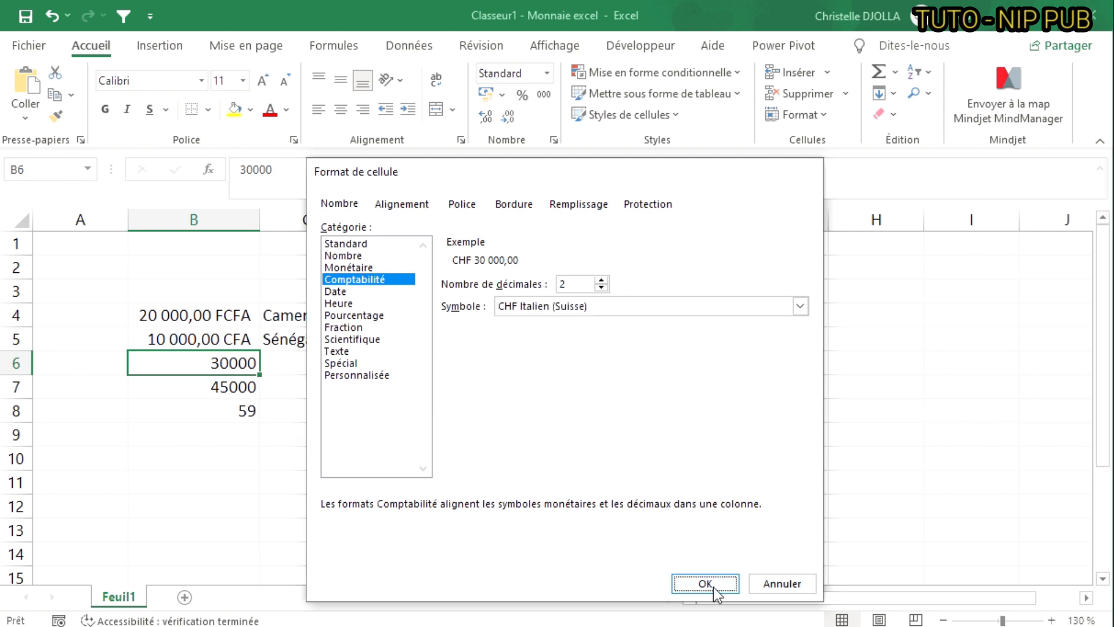
{"action": "left_click", "coordinate": [390, 405]}
{"action": "left_click", "coordinate": [142, 363]}
{"action": "left_click", "coordinate": [298, 365]}
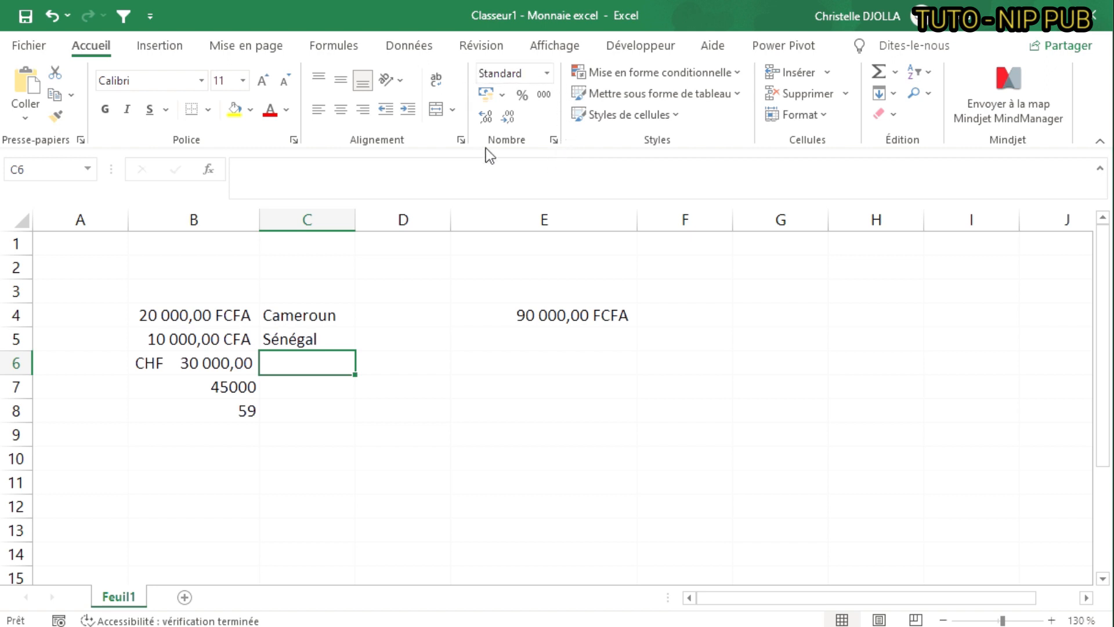
{"action": "left_click", "coordinate": [503, 96]}
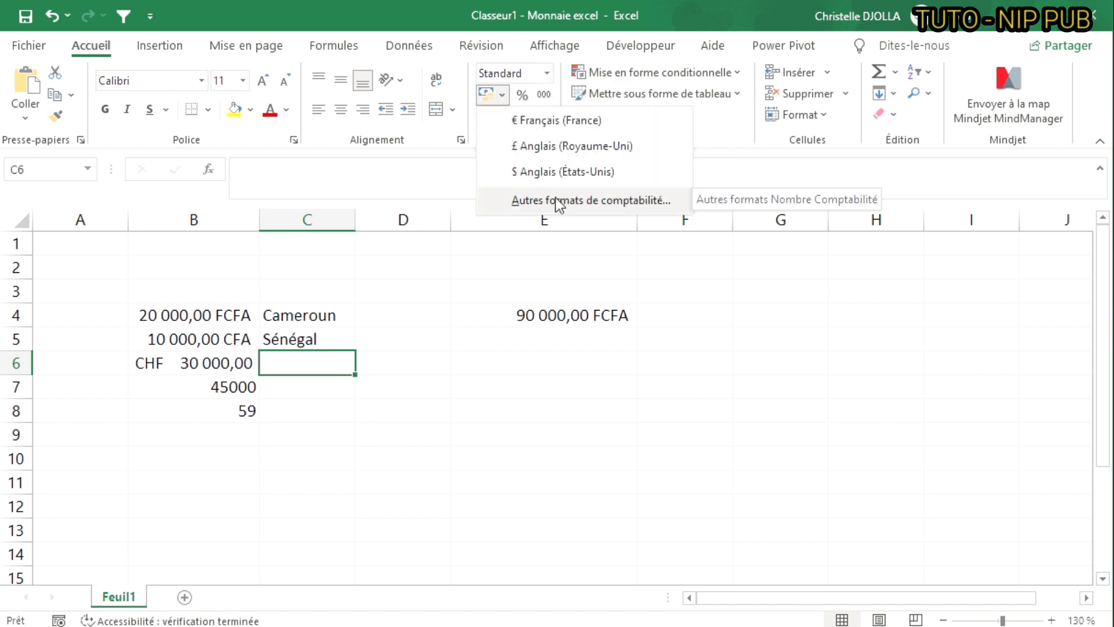
{"action": "left_click", "coordinate": [444, 331]}
- Open the cell format settings for the amount in B7 and choose the Comptabilité category
{"action": "right_click", "coordinate": [229, 390]}
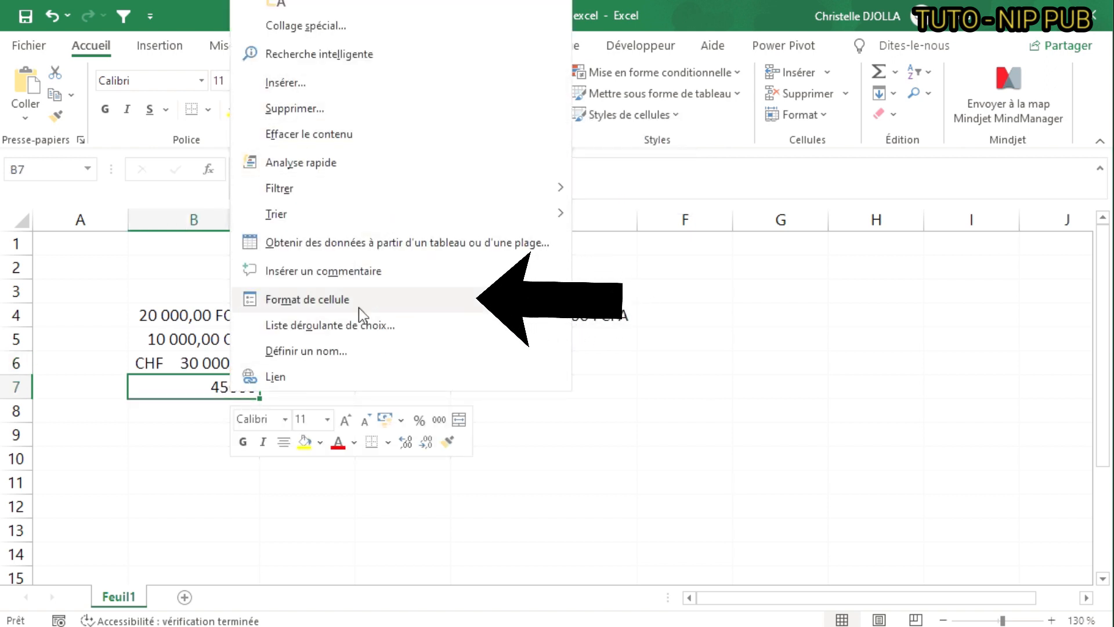
{"action": "left_click", "coordinate": [309, 297]}
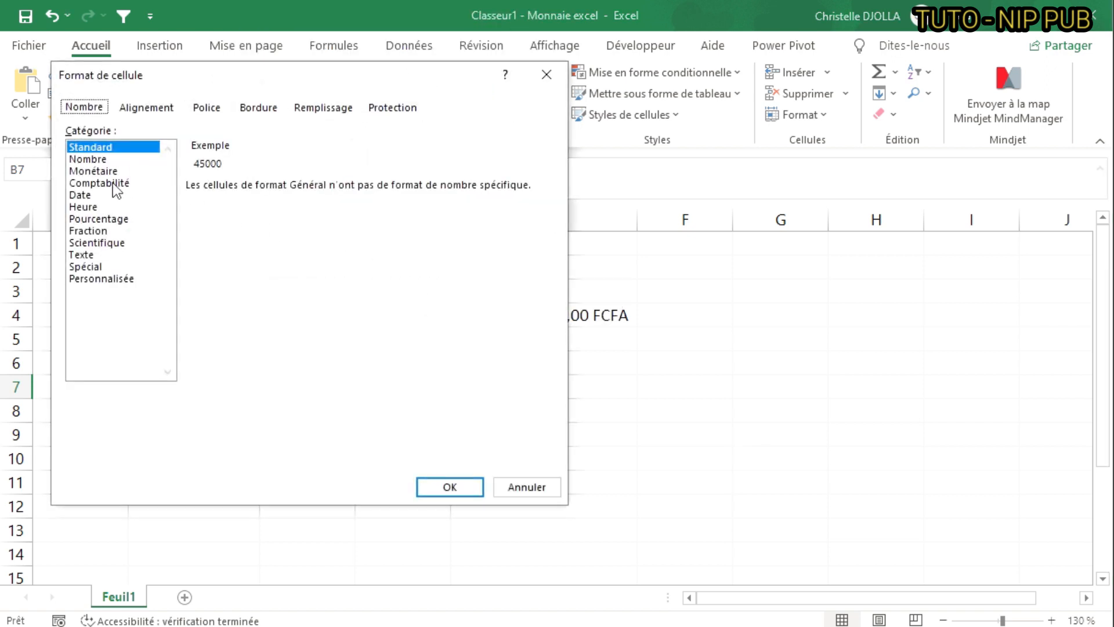
{"action": "left_click", "coordinate": [116, 184]}
{"action": "left_click", "coordinate": [544, 210]}
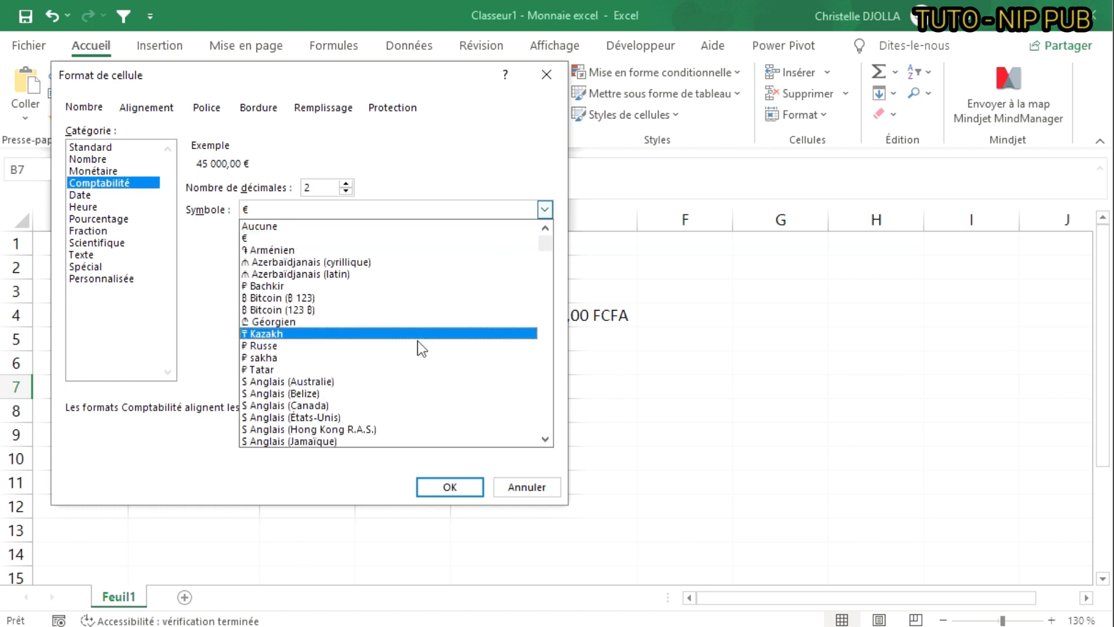
{"action": "scroll", "coordinate": [392, 399], "scroll_direction": "down", "scroll_amount": 4}
{"action": "scroll", "coordinate": [394, 400], "scroll_direction": "down", "scroll_amount": 11}
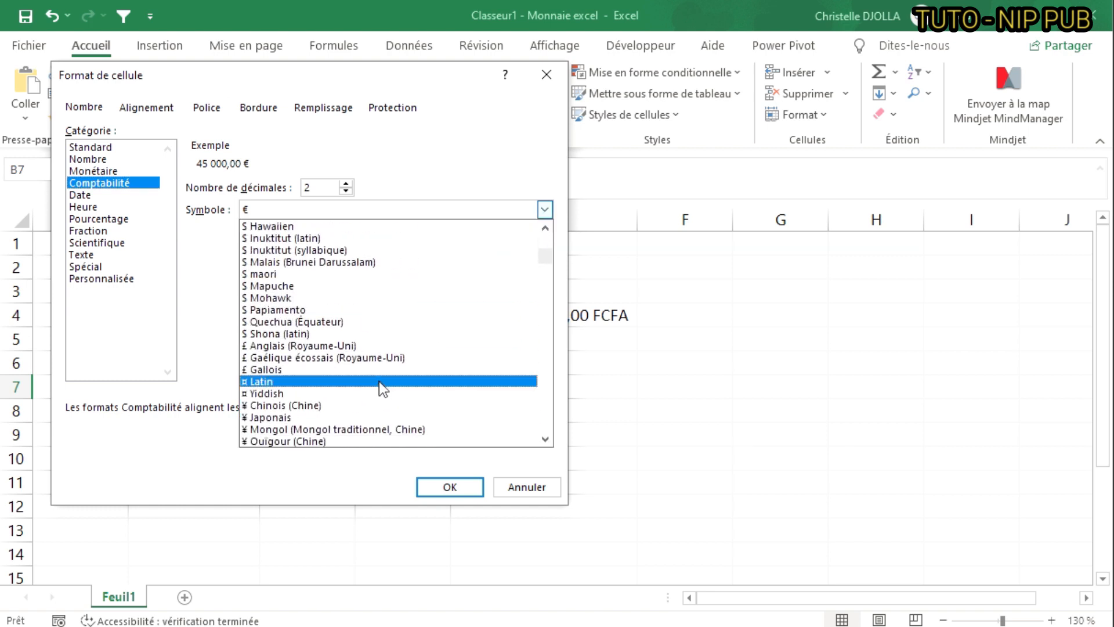
{"action": "left_click", "coordinate": [211, 308]}
{"action": "left_click_drag", "start_coordinate": [331, 83], "coordinate": [674, 119]}
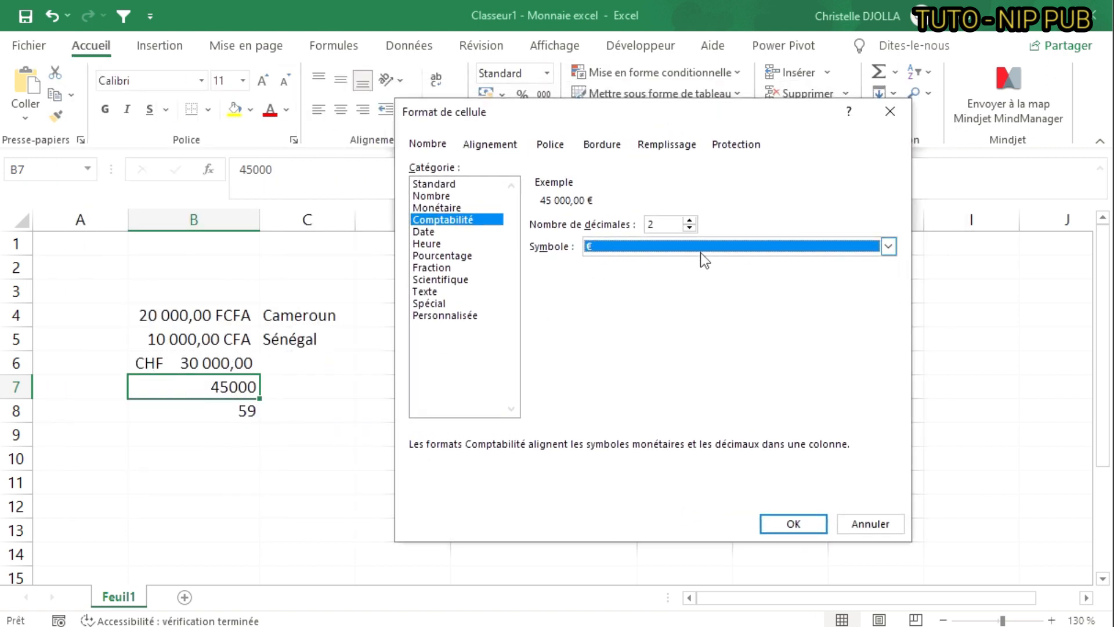
- Set the number of decimals for cell B7's accounting format to 0
{"action": "left_click", "coordinate": [690, 221]}
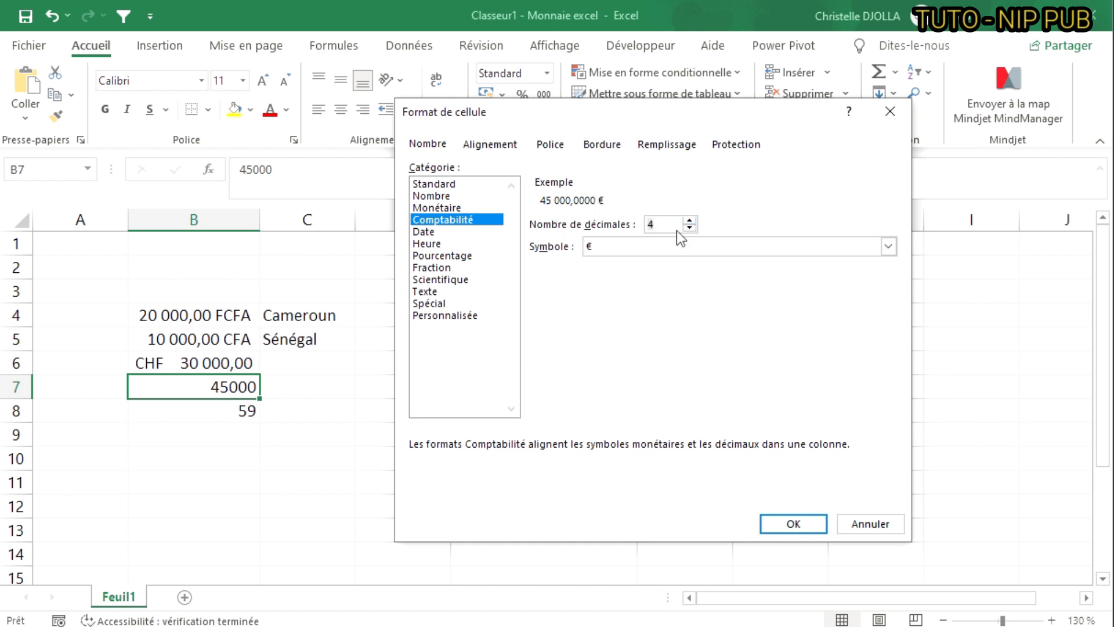
{"action": "left_click", "coordinate": [689, 227]}
{"action": "left_click", "coordinate": [690, 227]}
{"action": "left_click", "coordinate": [689, 227]}
{"action": "type", "text": "0"}
- Choose the FCFA Français (Cameroun) symbol and apply the accounting format to cell B7
{"action": "left_click", "coordinate": [888, 247]}
{"action": "scroll", "coordinate": [752, 395], "scroll_direction": "down", "scroll_amount": 10}
{"action": "scroll", "coordinate": [754, 381], "scroll_direction": "down", "scroll_amount": 20}
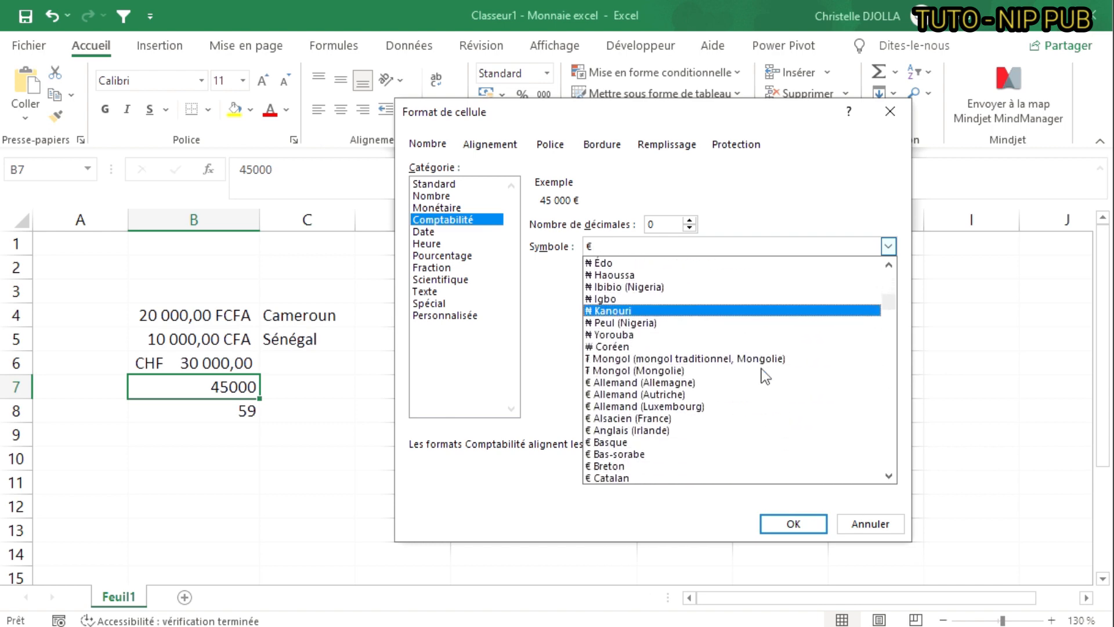
{"action": "left_click_drag", "start_coordinate": [890, 302], "coordinate": [893, 332]}
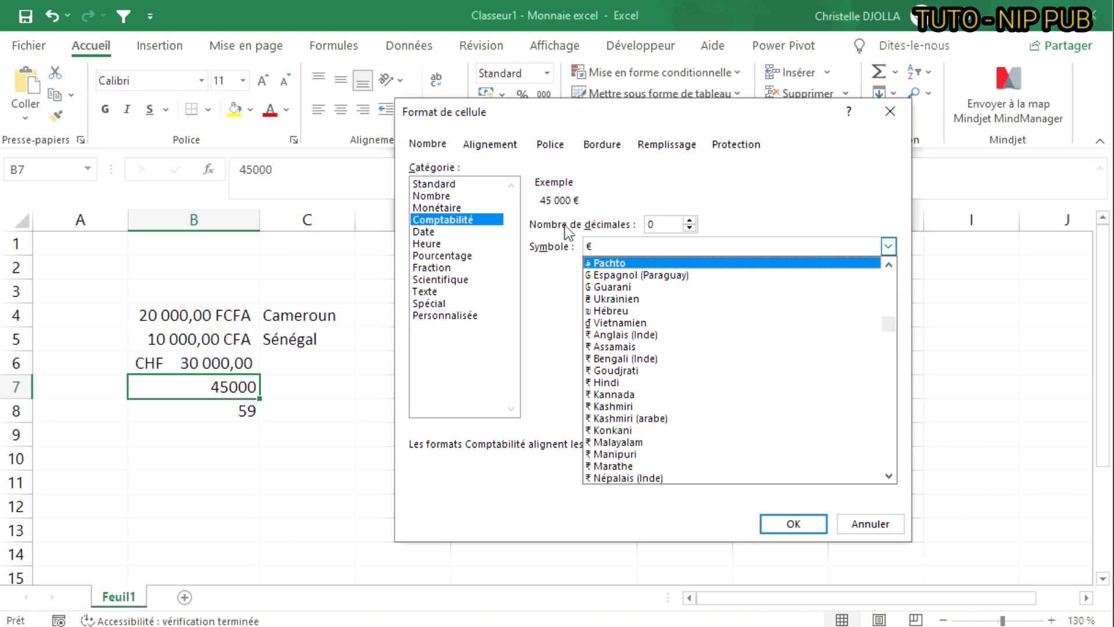
{"action": "left_click_drag", "start_coordinate": [890, 324], "coordinate": [900, 355]}
{"action": "scroll", "coordinate": [783, 393], "scroll_direction": "up", "scroll_amount": 20}
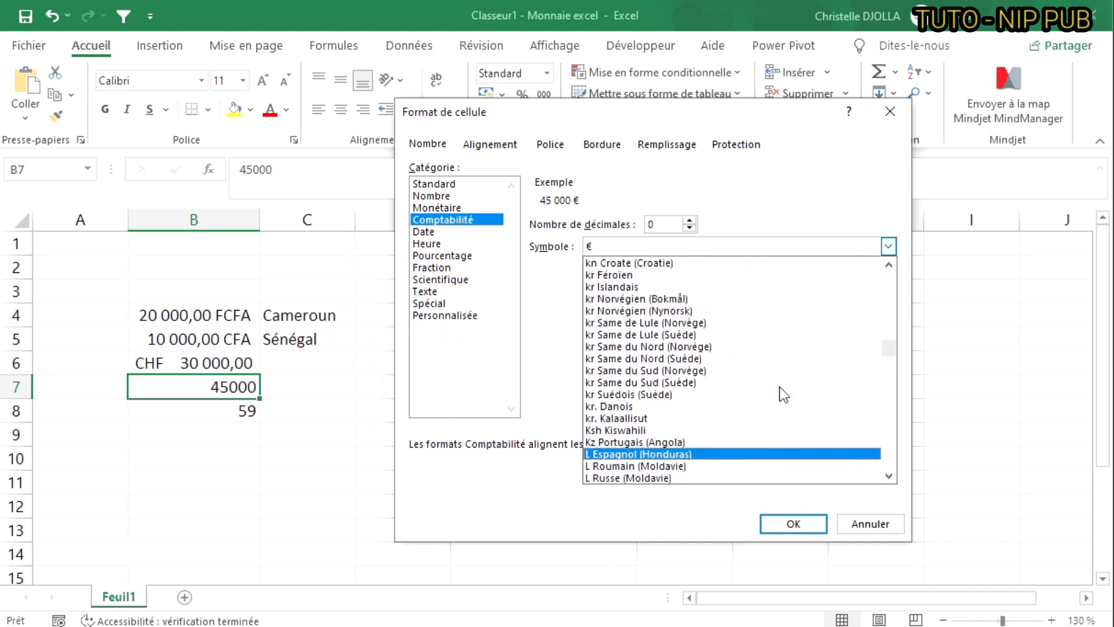
{"action": "scroll", "coordinate": [781, 389], "scroll_direction": "down", "scroll_amount": 4}
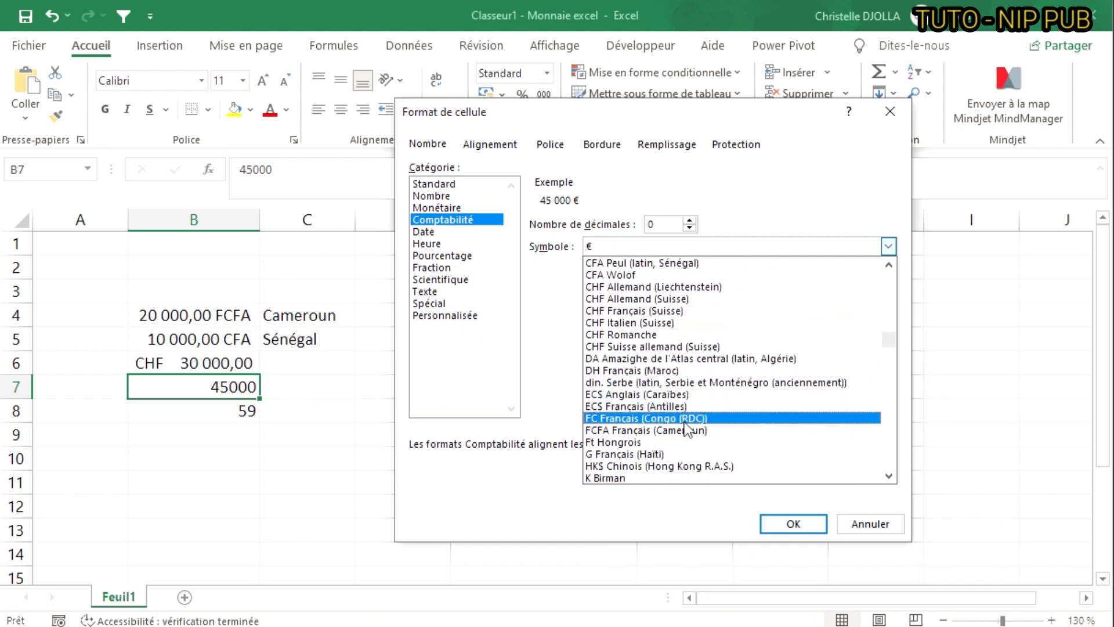
{"action": "left_click", "coordinate": [761, 431]}
{"action": "left_click", "coordinate": [783, 525]}
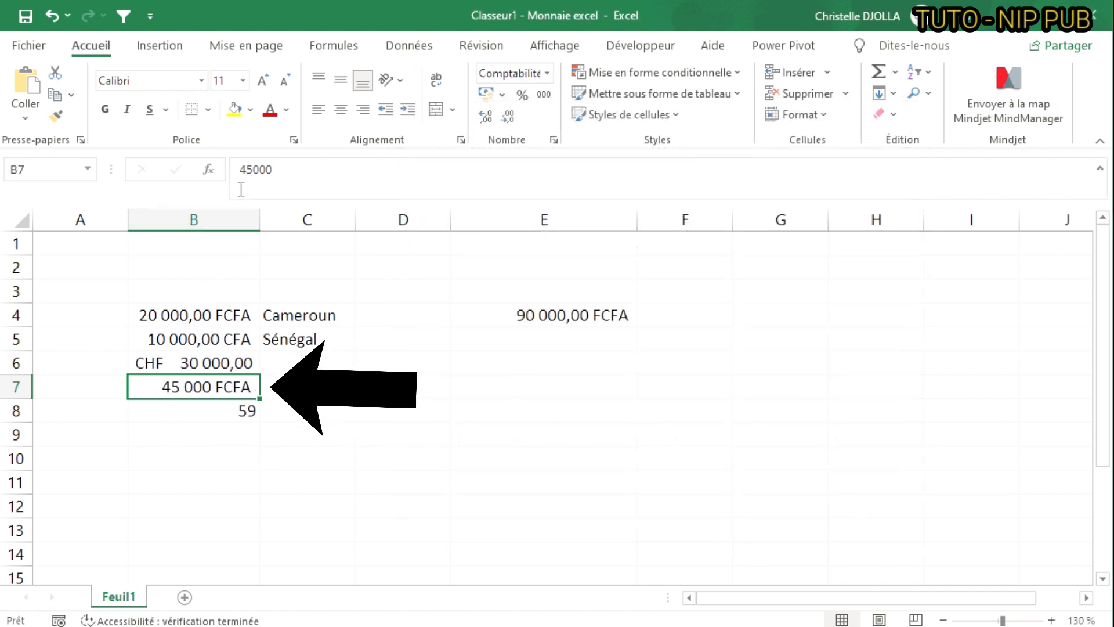
- Fill cell B7 with yellow and cell B4 with light blue, and reselect each highlighted amount in turn
{"action": "left_click", "coordinate": [235, 109]}
{"action": "left_click", "coordinate": [225, 304]}
{"action": "left_click", "coordinate": [249, 109]}
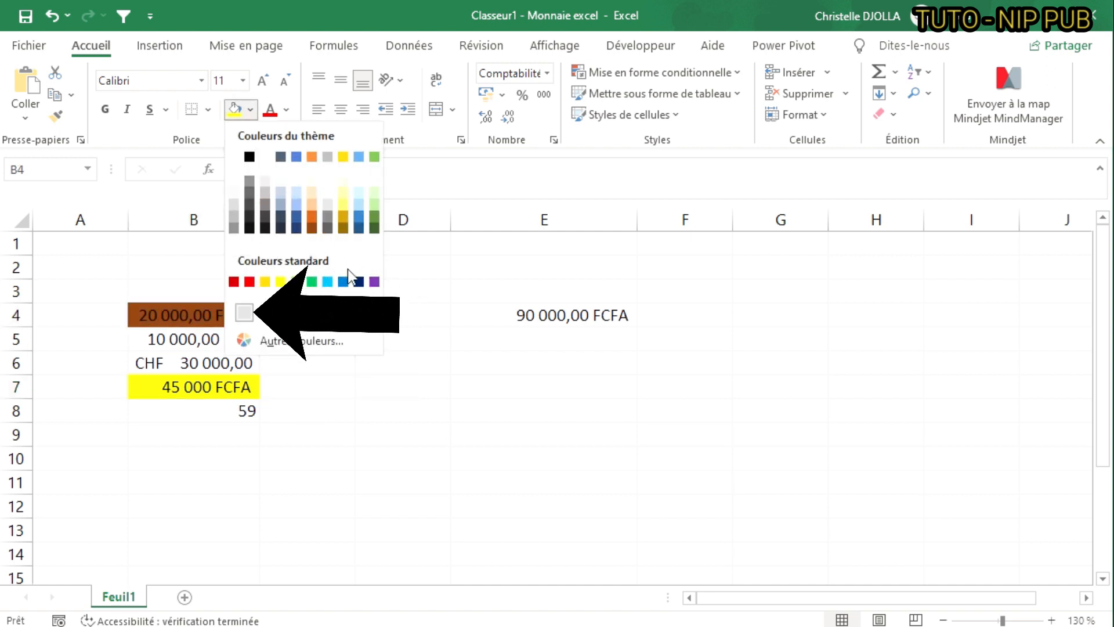
{"action": "left_click", "coordinate": [328, 281]}
{"action": "left_click", "coordinate": [381, 483]}
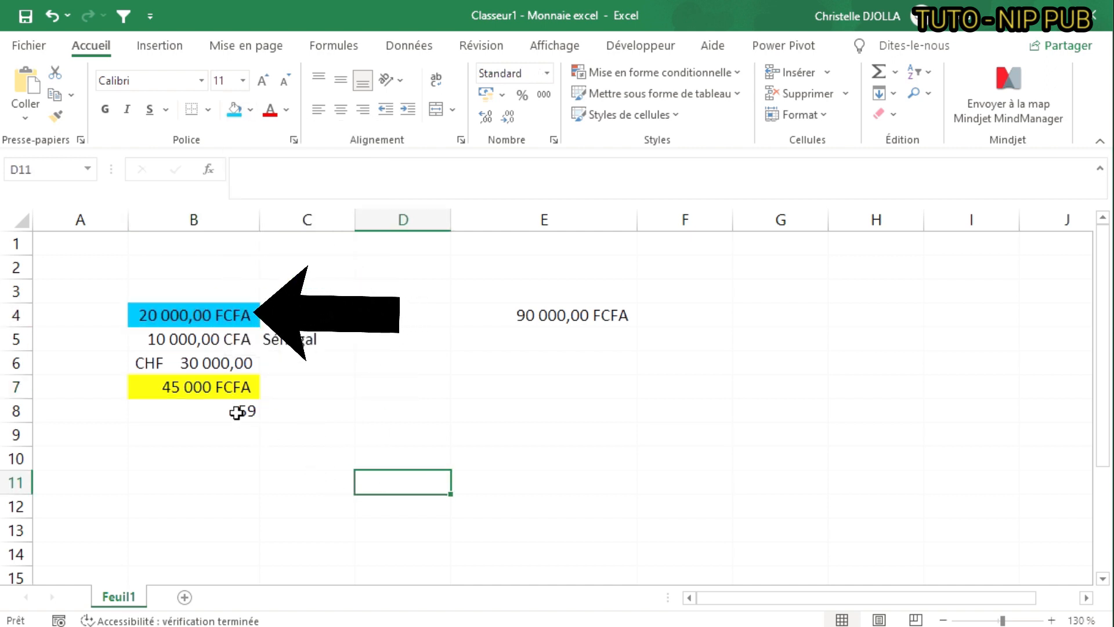
{"action": "left_click", "coordinate": [195, 392]}
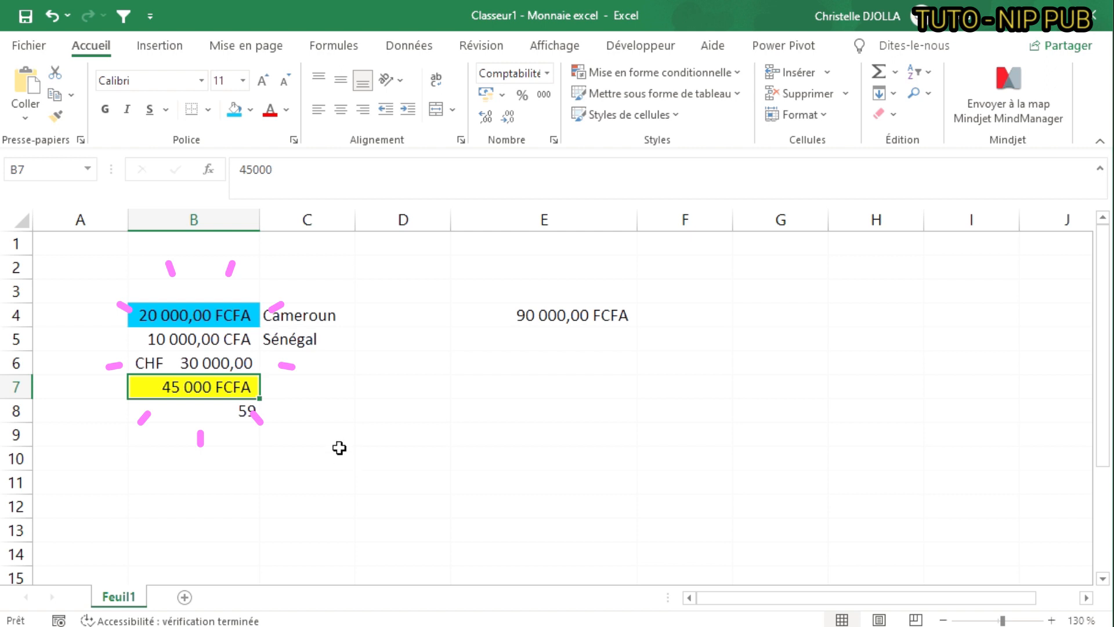
{"action": "left_click", "coordinate": [199, 315]}
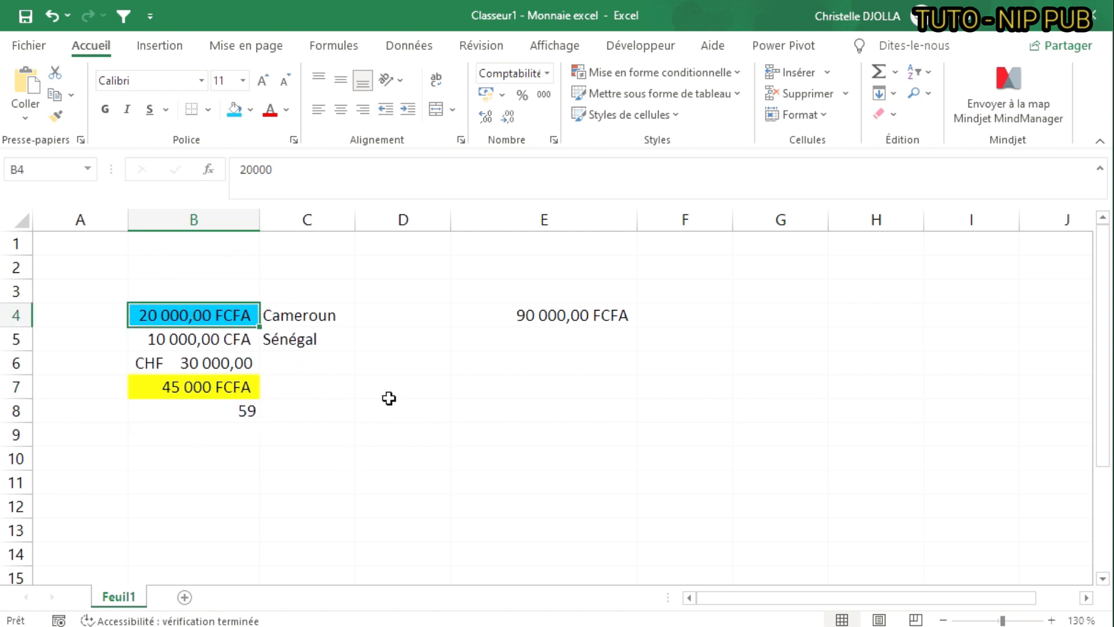